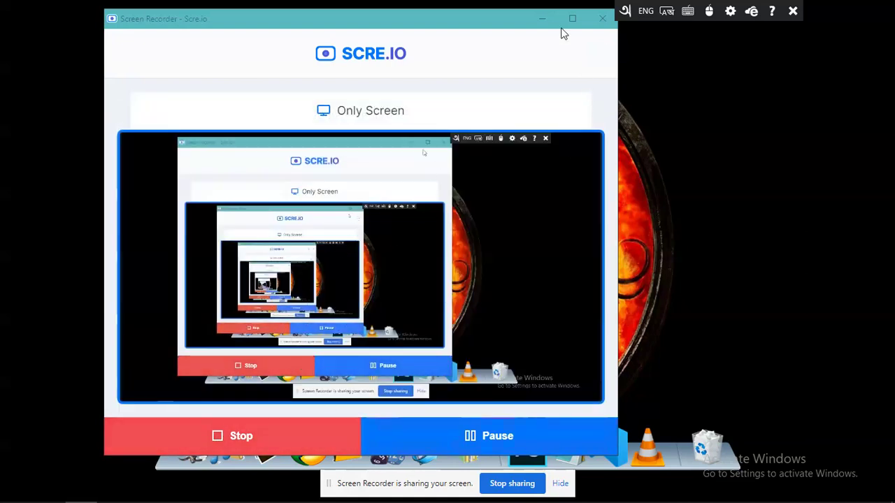
Minimize the screen recorder window and hide its screen-sharing bar
{"action": "left_click", "coordinate": [542, 19]}
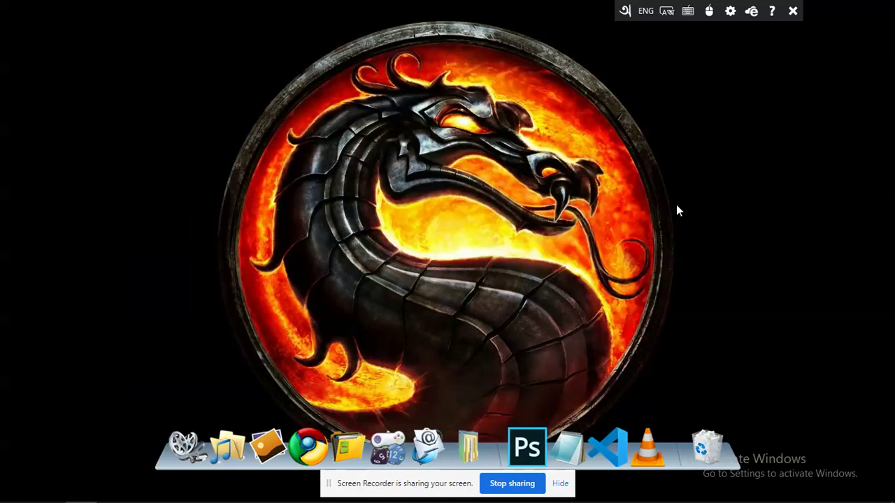
{"action": "left_click", "coordinate": [560, 484]}
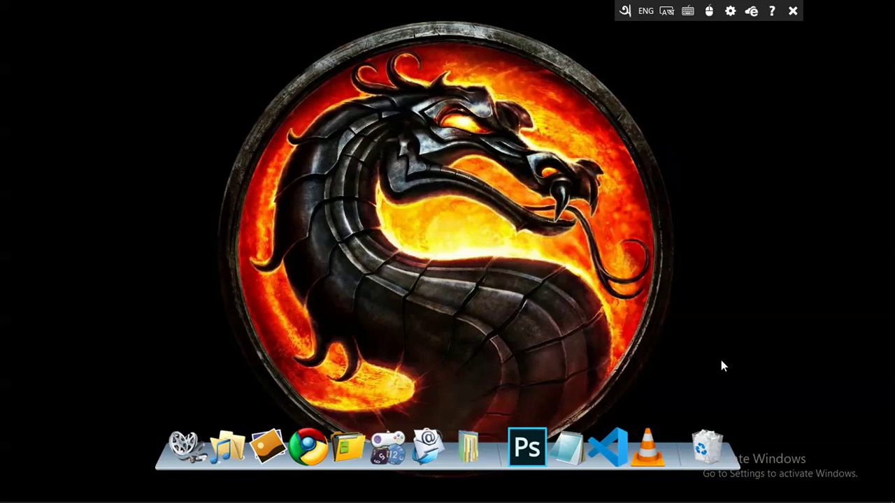
Bring up the open Program Files (x86) and Desktop folder windows and place them on the screen
{"action": "mouse_move", "coordinate": [82, 491]}
{"action": "mouse_move", "coordinate": [452, 497]}
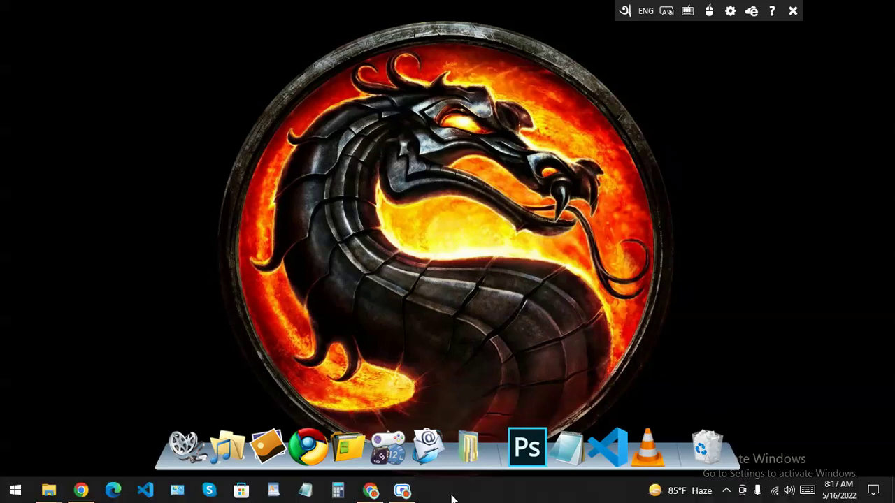
{"action": "mouse_move", "coordinate": [50, 495]}
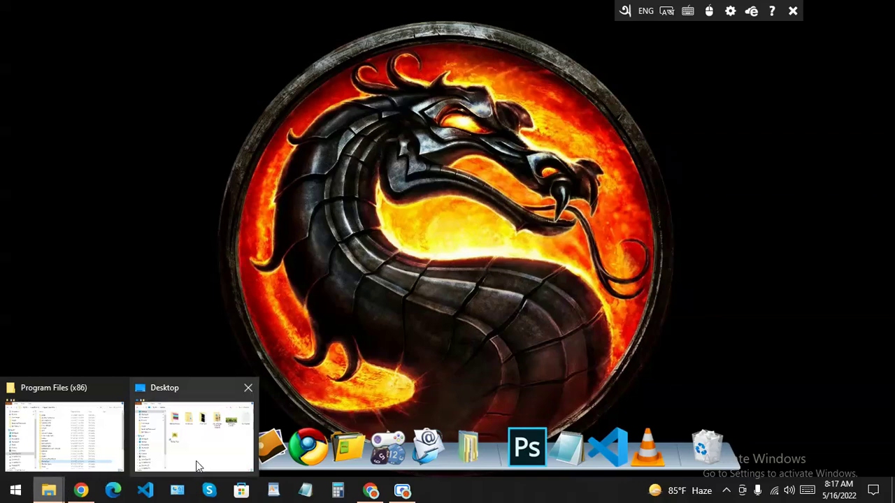
{"action": "left_click", "coordinate": [83, 447]}
{"action": "left_click_drag", "start_coordinate": [467, 60], "coordinate": [413, 33]}
{"action": "left_click_drag", "start_coordinate": [658, 150], "coordinate": [689, 249]}
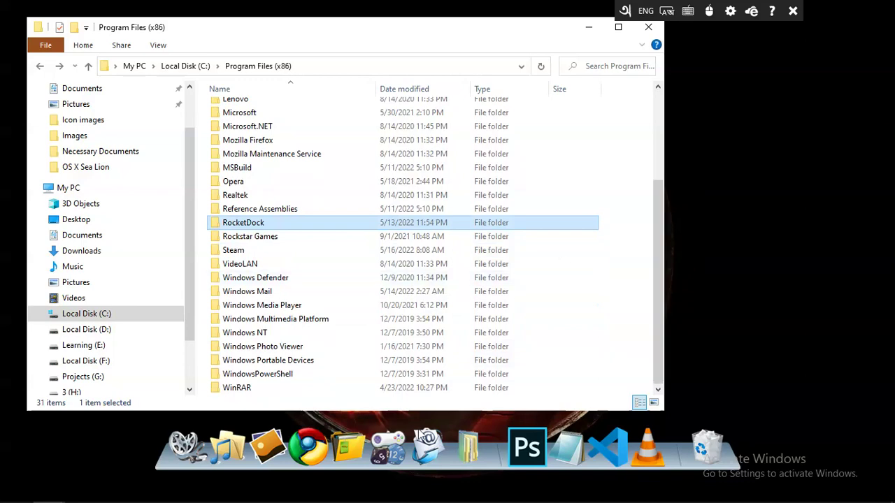
{"action": "left_click", "coordinate": [49, 490]}
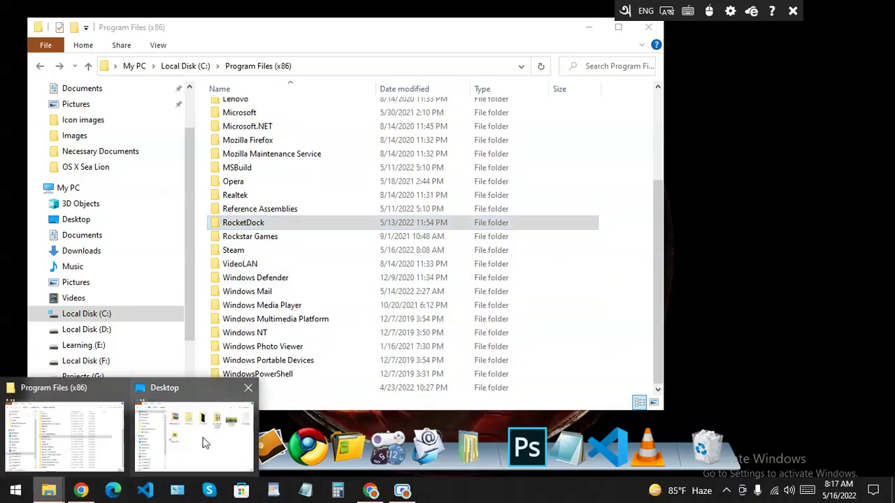
{"action": "left_click", "coordinate": [204, 443]}
{"action": "left_click_drag", "start_coordinate": [478, 52], "coordinate": [587, 71]}
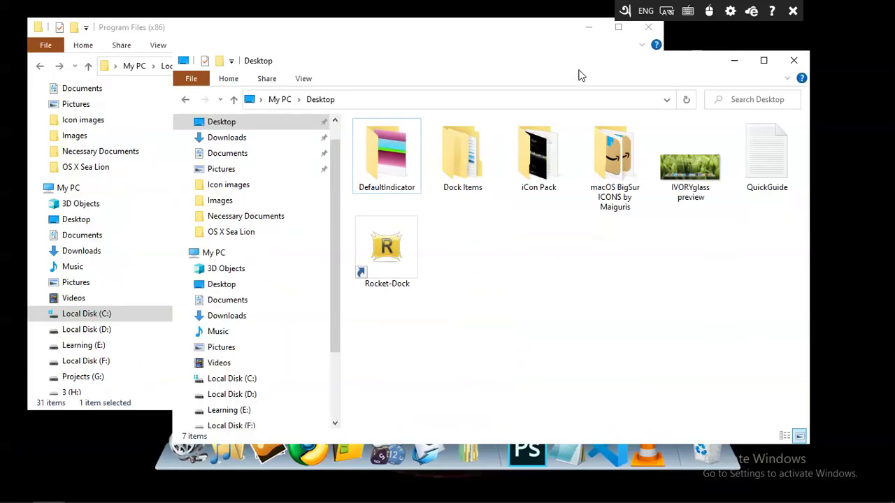
Arrange the two folder windows so the Desktop window is offset and the Program Files (x86) folder list stays accessible
{"action": "left_click", "coordinate": [340, 39]}
{"action": "left_click_drag", "start_coordinate": [330, 37], "coordinate": [310, 30]}
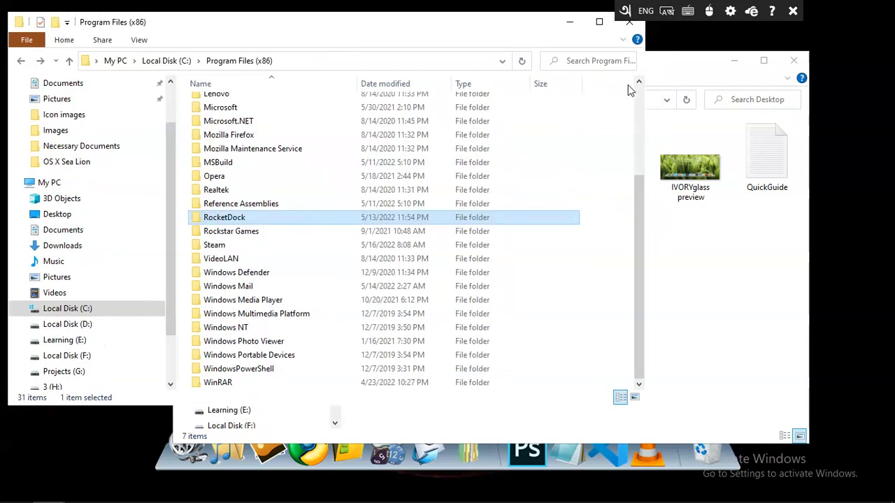
{"action": "left_click", "coordinate": [674, 79]}
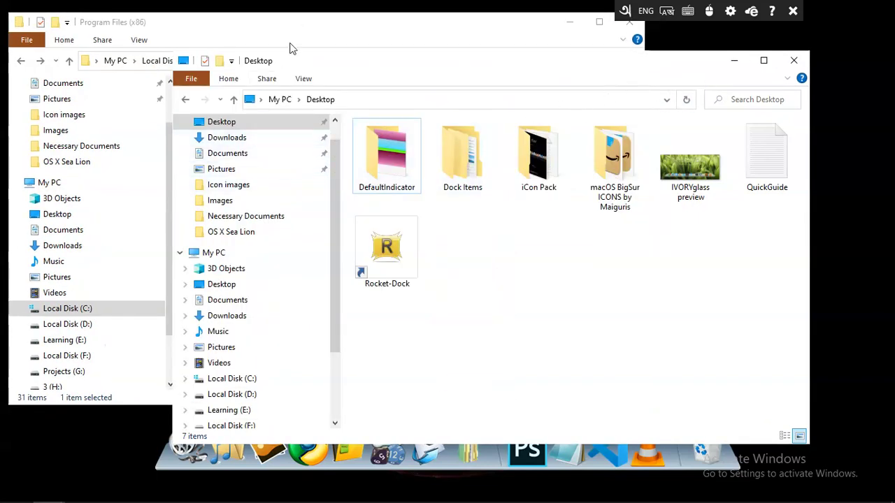
{"action": "left_click", "coordinate": [292, 44]}
{"action": "left_click", "coordinate": [674, 69]}
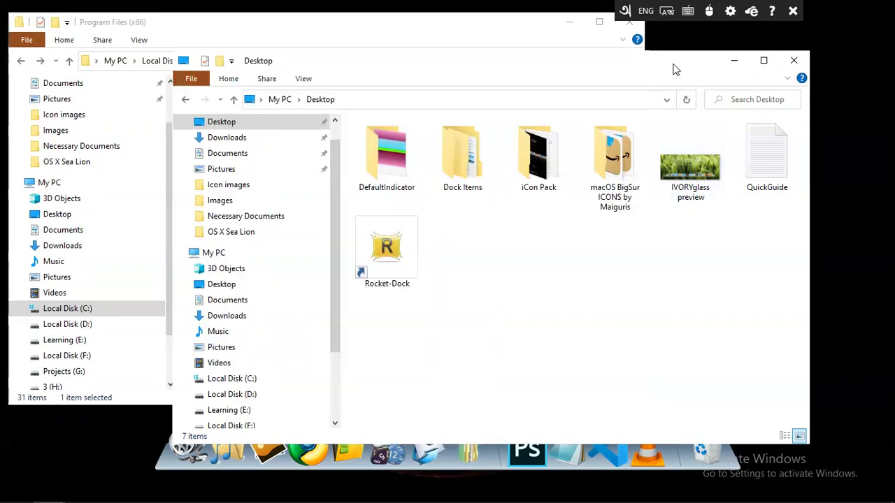
{"action": "left_click_drag", "start_coordinate": [463, 67], "coordinate": [650, 94]}
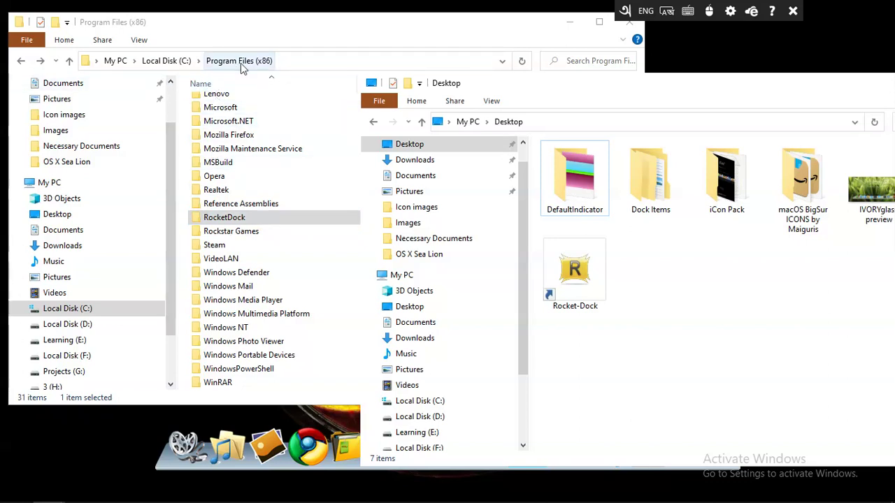
Open the RocketDock folder in Program Files (x86), look into its Icons folder and return to the RocketDock folder
{"action": "double_click", "coordinate": [256, 221]}
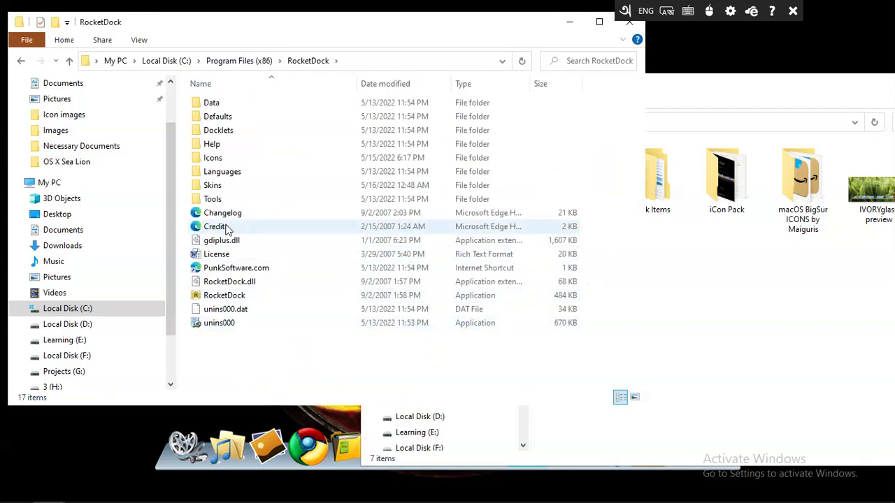
{"action": "double_click", "coordinate": [244, 161]}
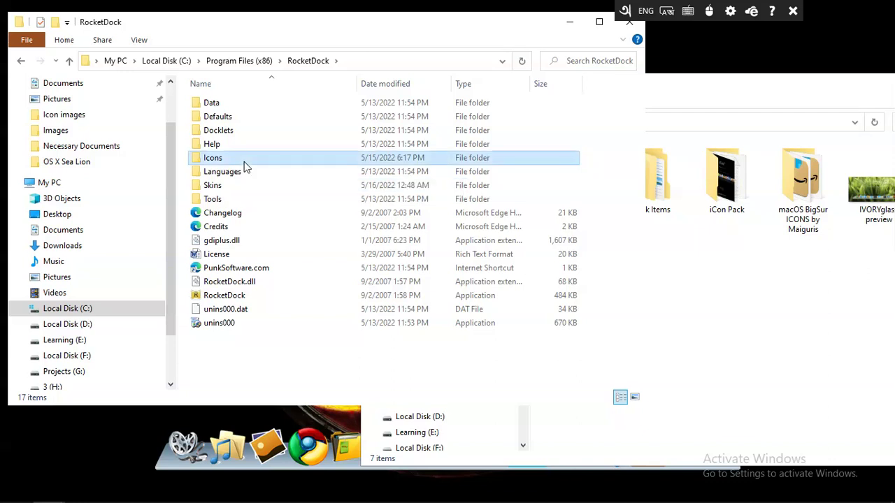
{"action": "left_click", "coordinate": [22, 61]}
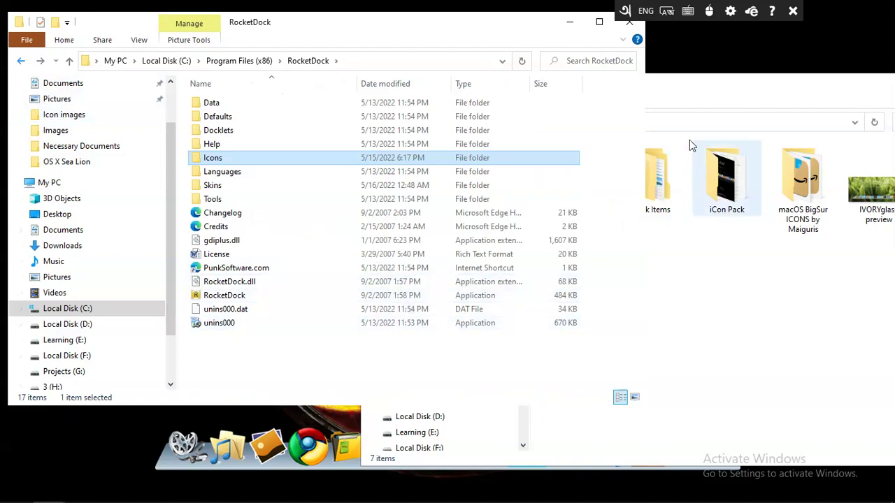
Minimize both the Desktop and RocketDock folder windows
{"action": "left_click_drag", "start_coordinate": [669, 94], "coordinate": [518, 33]}
{"action": "left_click", "coordinate": [720, 31]}
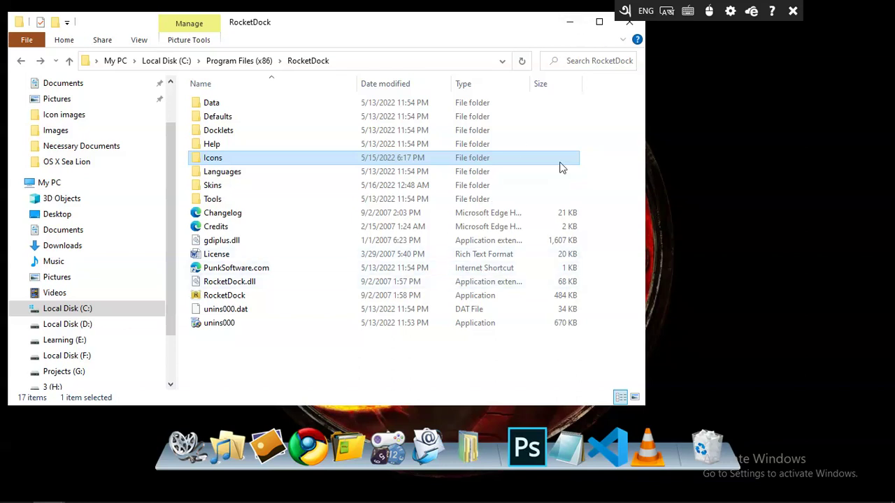
{"action": "left_click", "coordinate": [569, 26]}
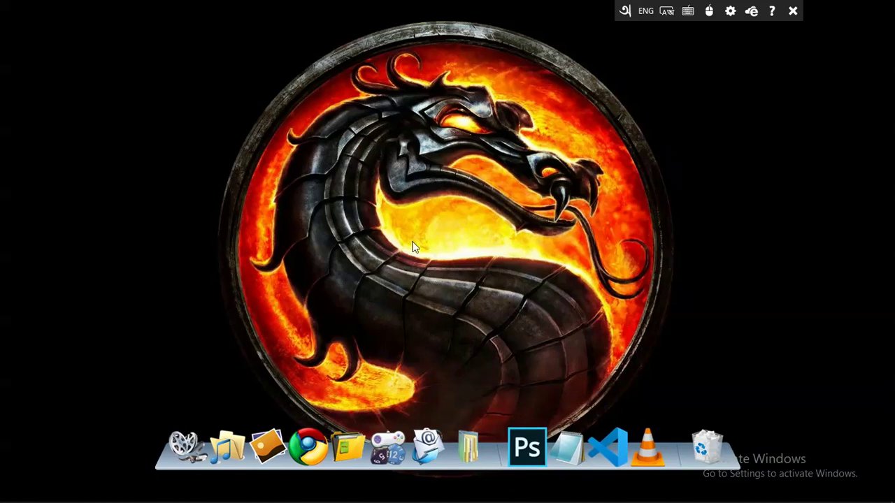
Look over the contents of the Desktop folder window and minimize it again
{"action": "mouse_move", "coordinate": [329, 500]}
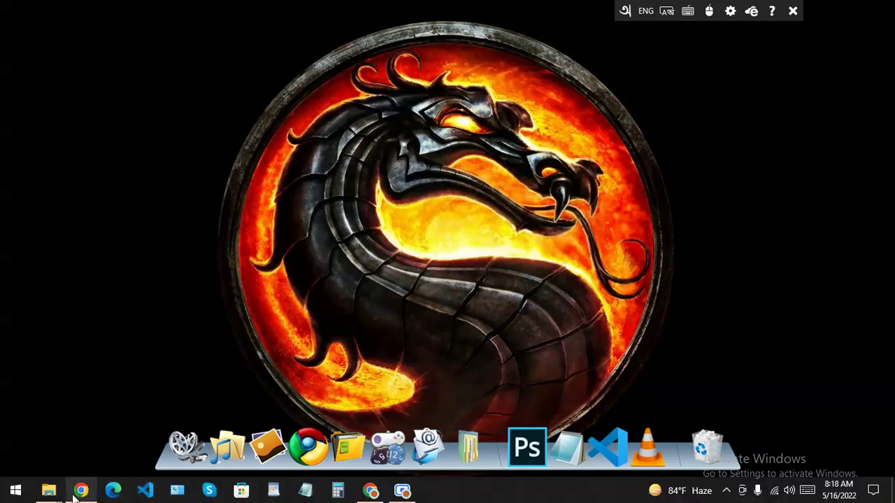
{"action": "mouse_move", "coordinate": [49, 491]}
{"action": "left_click", "coordinate": [189, 430]}
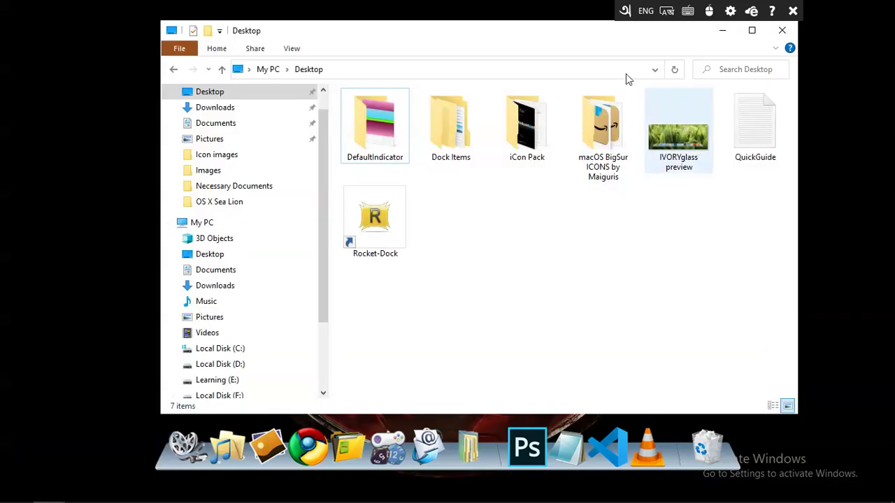
{"action": "left_click_drag", "start_coordinate": [526, 30], "coordinate": [480, 33]}
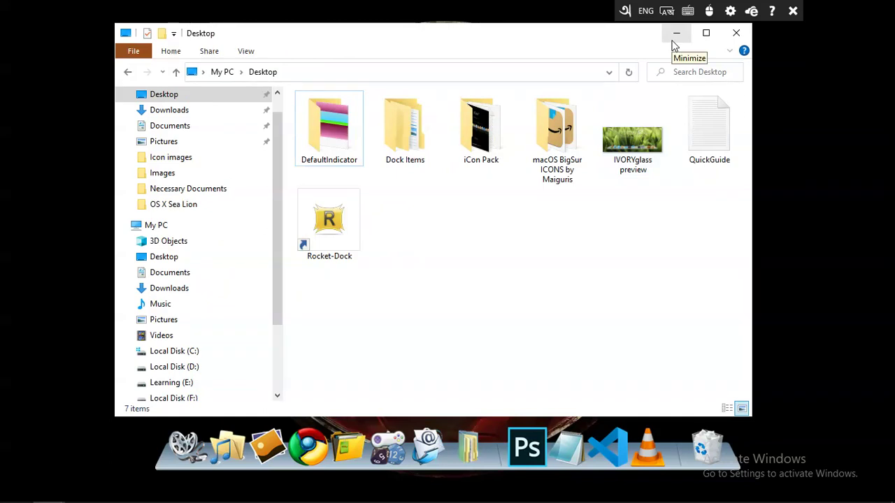
{"action": "left_click", "coordinate": [676, 35]}
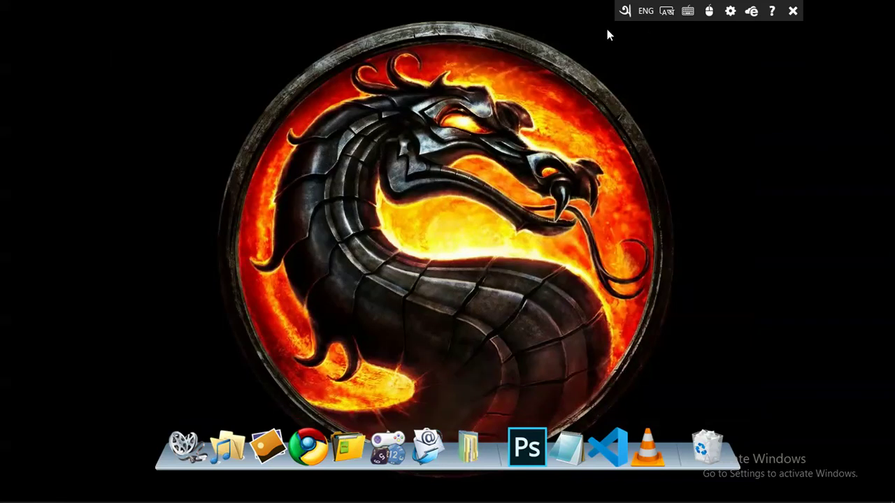
Restore the RocketDock folder window, open its Skins folder and browse through the skin folders
{"action": "mouse_move", "coordinate": [54, 497]}
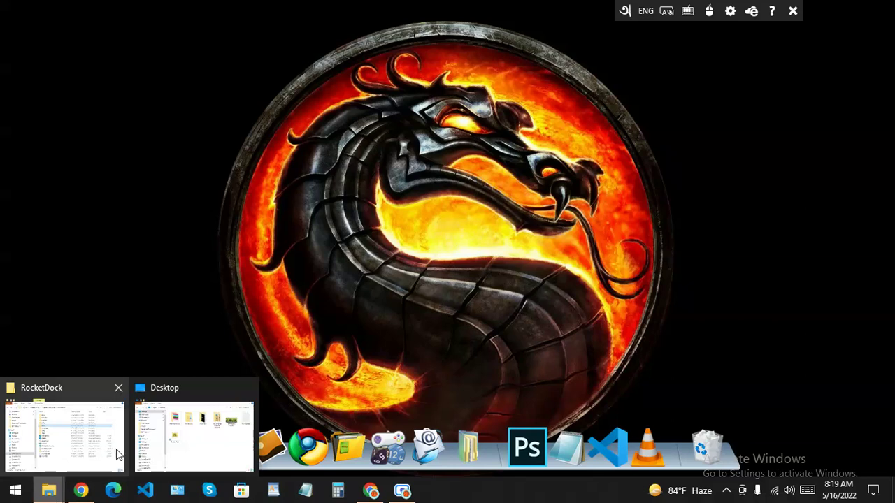
{"action": "left_click", "coordinate": [86, 445]}
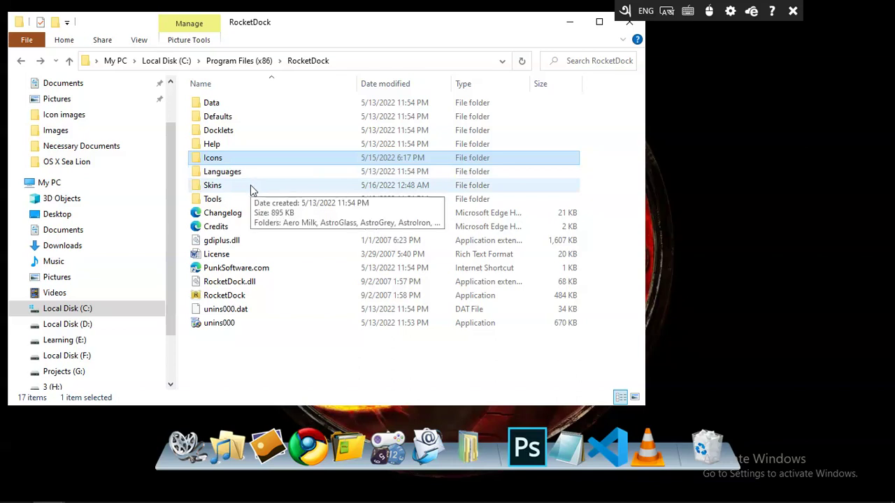
{"action": "left_click", "coordinate": [252, 186]}
{"action": "double_click", "coordinate": [250, 185]}
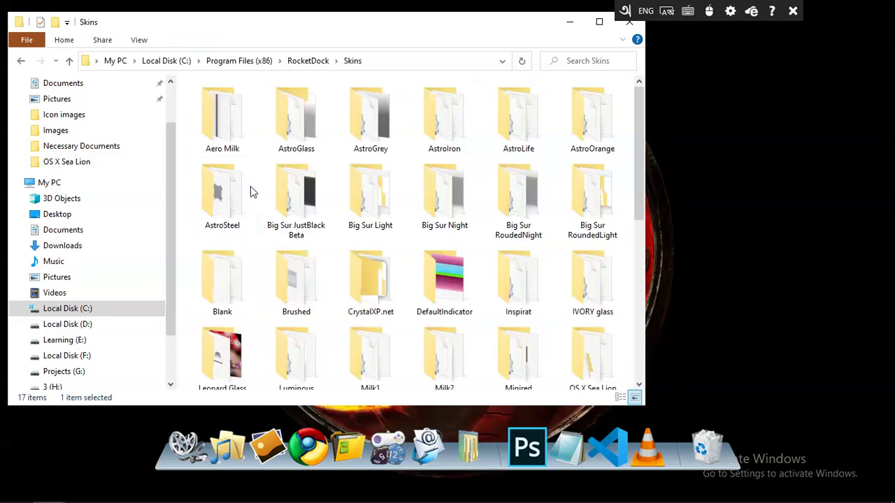
{"action": "left_click_drag", "start_coordinate": [309, 28], "coordinate": [317, 19]}
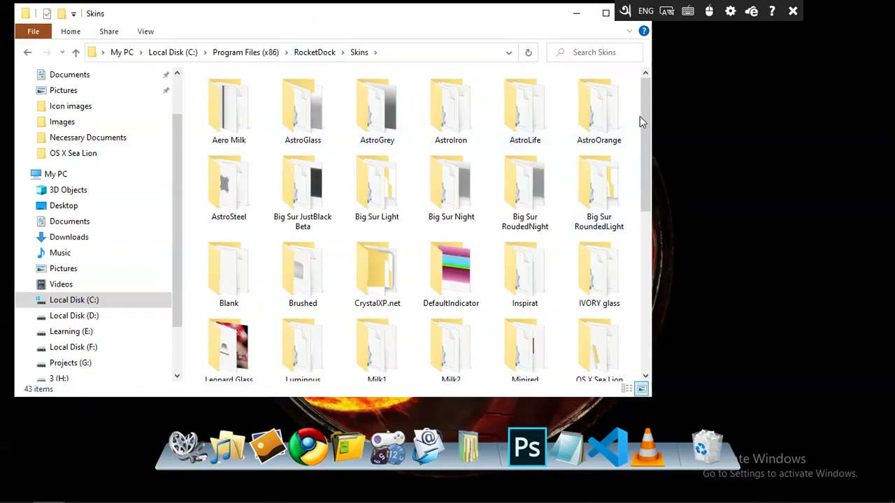
{"action": "left_click_drag", "start_coordinate": [643, 106], "coordinate": [648, 268]}
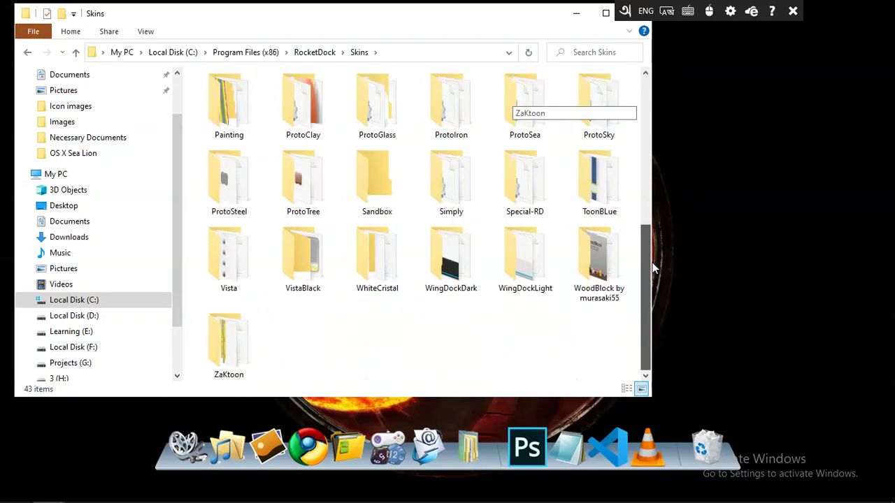
Examine the files inside the Simply skin folder and return to the Skins folder
{"action": "double_click", "coordinate": [448, 196]}
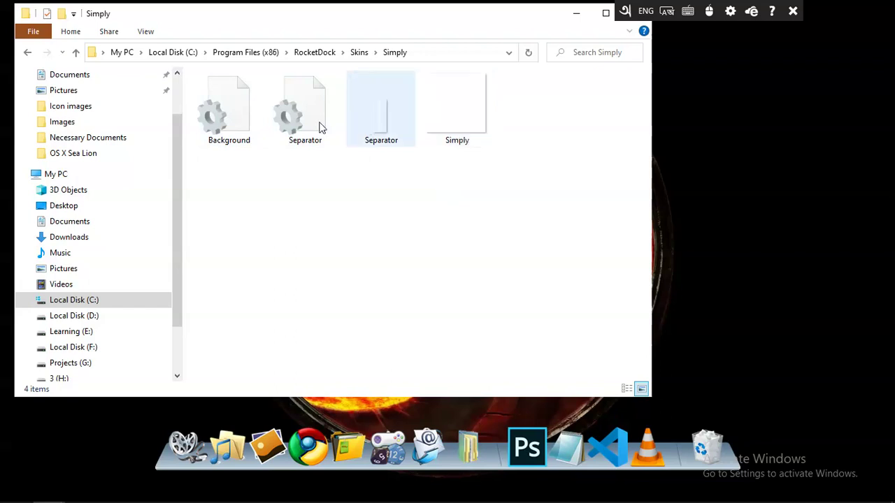
{"action": "left_click_drag", "start_coordinate": [366, 20], "coordinate": [394, 25]}
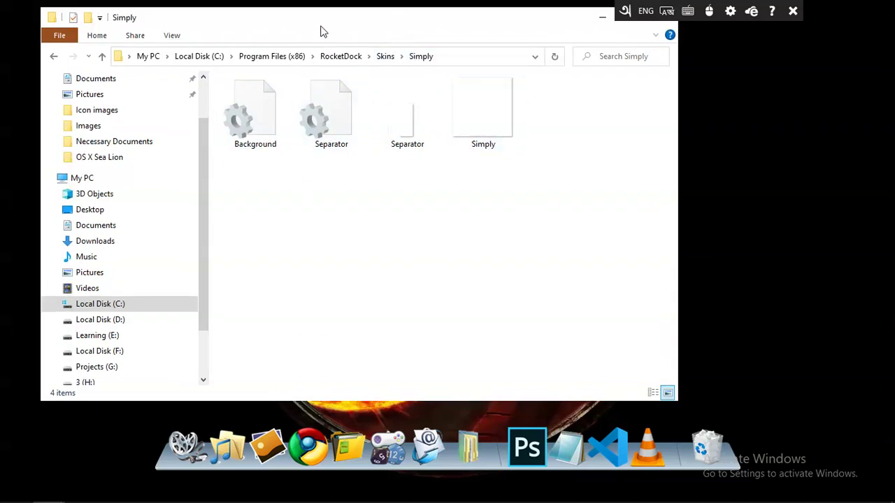
{"action": "left_click_drag", "start_coordinate": [311, 22], "coordinate": [304, 16]}
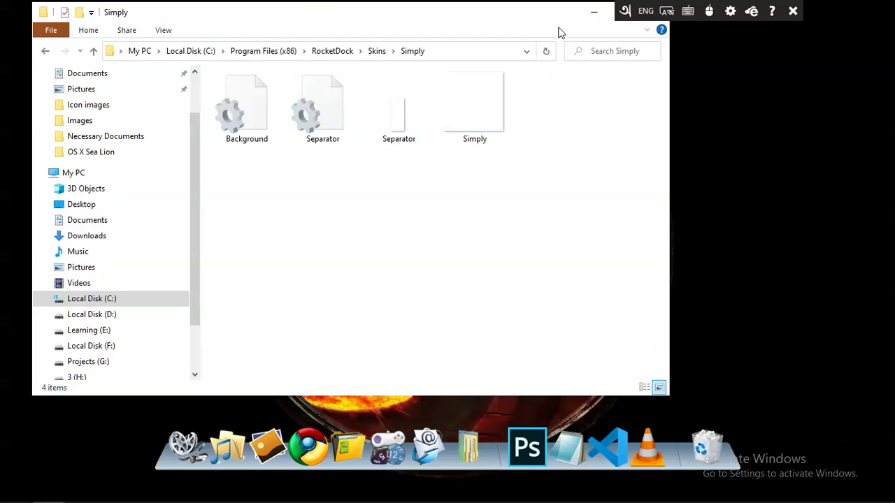
{"action": "left_click_drag", "start_coordinate": [515, 24], "coordinate": [507, 32]}
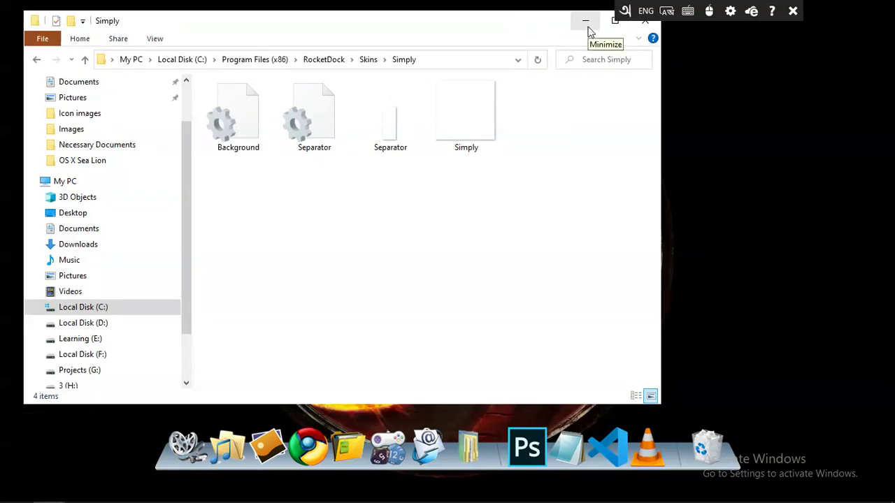
{"action": "left_click", "coordinate": [36, 59]}
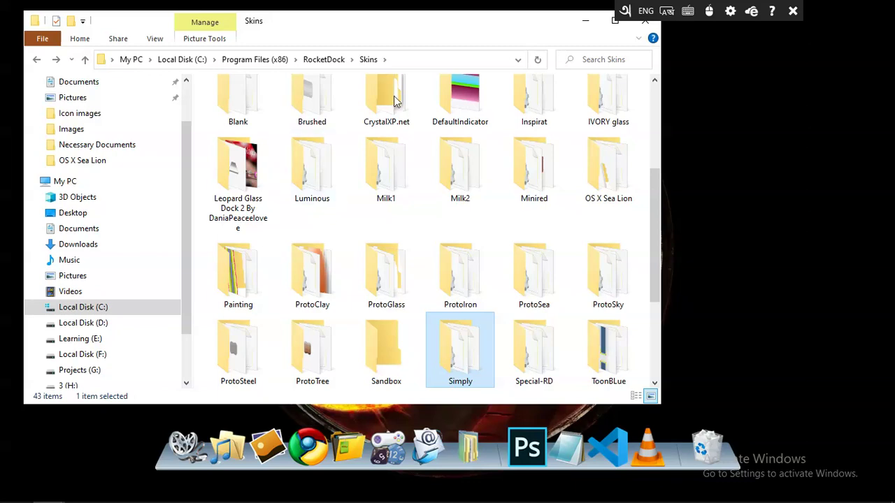
{"action": "left_click_drag", "start_coordinate": [375, 21], "coordinate": [385, 19]}
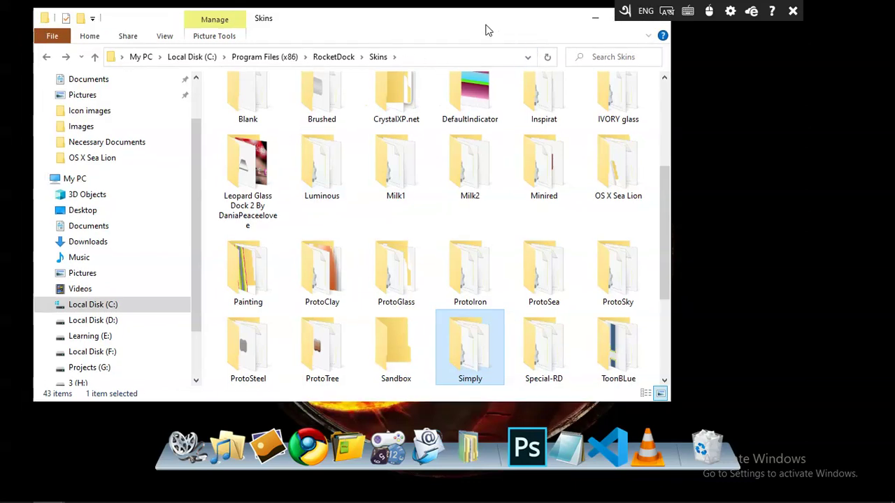
Restore the Desktop folder window and open the Rocketdock Skins' RAR Files folder inside Downloads
{"action": "mouse_move", "coordinate": [370, 497]}
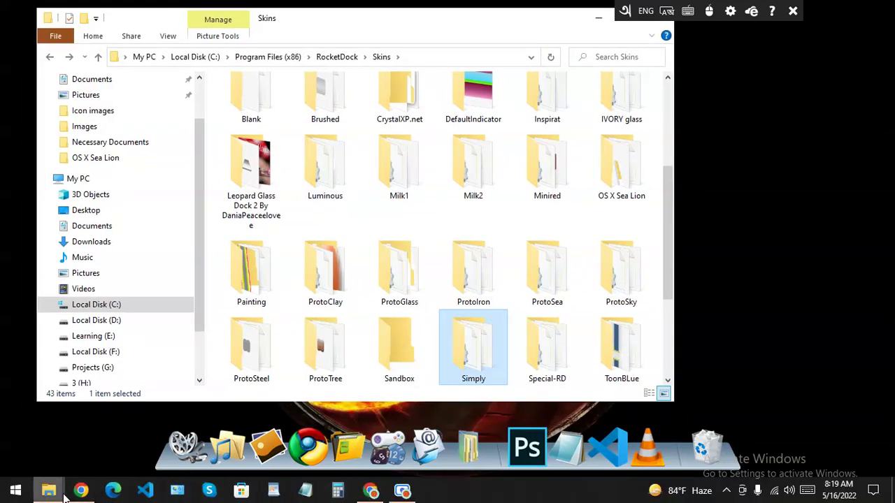
{"action": "mouse_move", "coordinate": [48, 493]}
{"action": "left_click", "coordinate": [177, 449]}
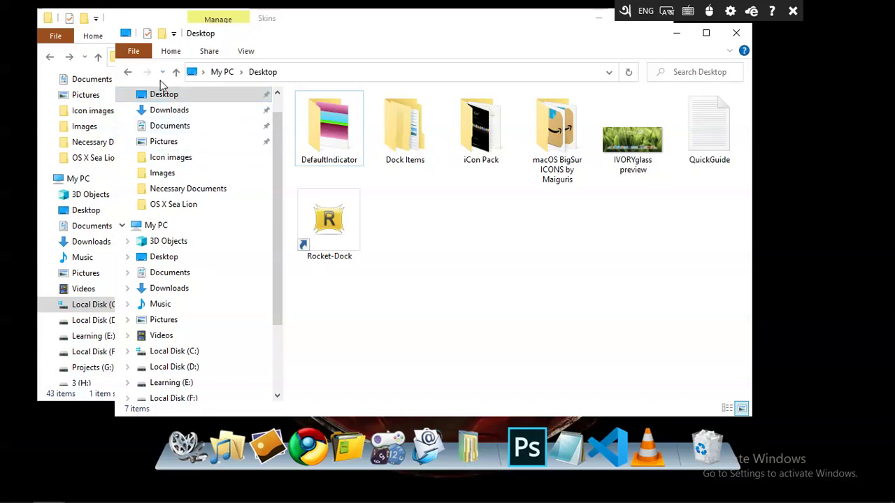
{"action": "left_click", "coordinate": [129, 73]}
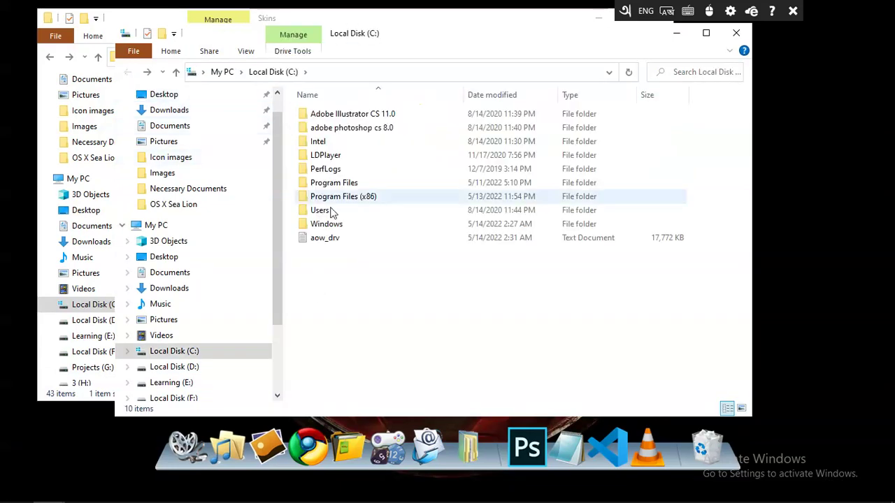
{"action": "scroll", "coordinate": [273, 123], "scroll_direction": "up", "scroll_amount": 1}
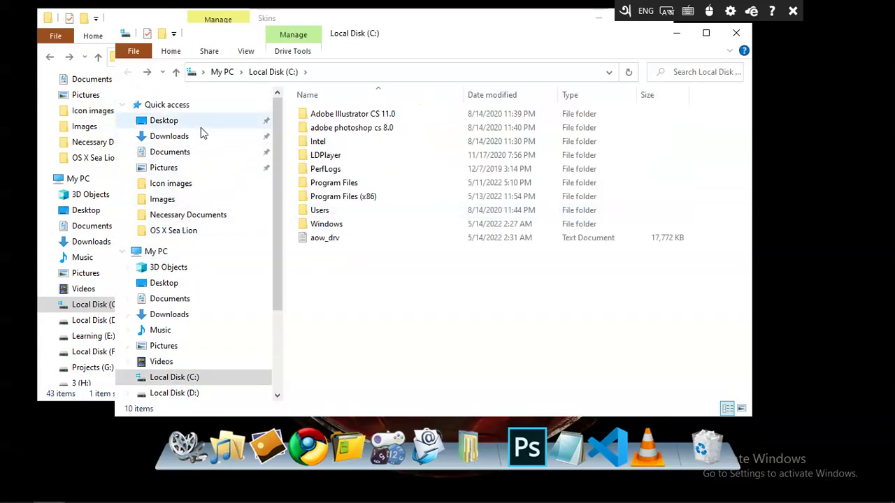
{"action": "left_click", "coordinate": [184, 139]}
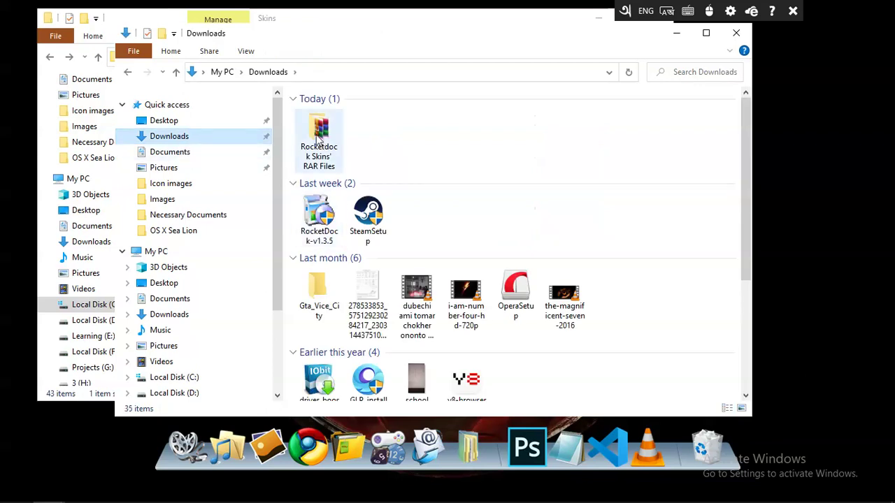
{"action": "double_click", "coordinate": [316, 138]}
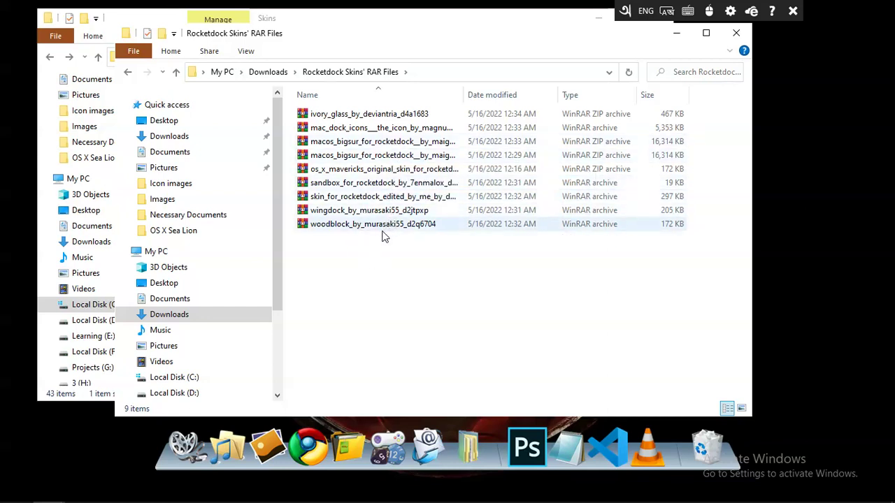
Select the ivory_glass archive, minimize the Skins window and shift the archive folder window aside to uncover the desktop
{"action": "left_click", "coordinate": [353, 118]}
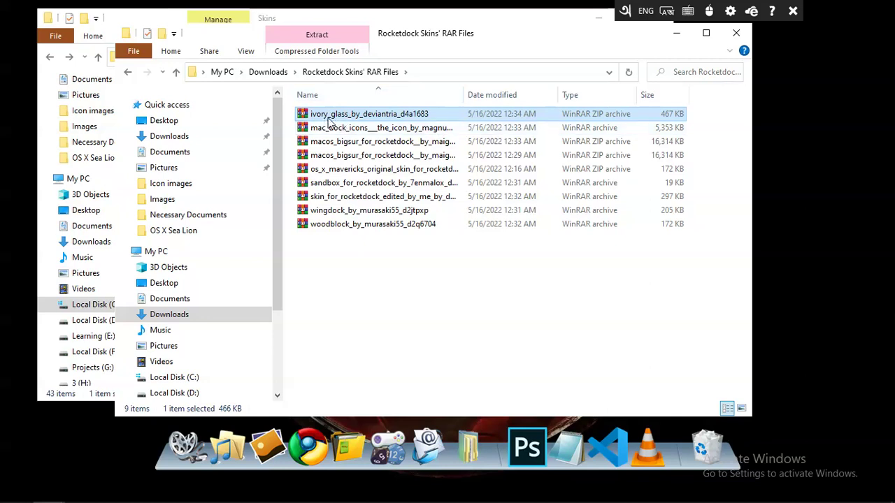
{"action": "left_click_drag", "start_coordinate": [423, 41], "coordinate": [463, 47]}
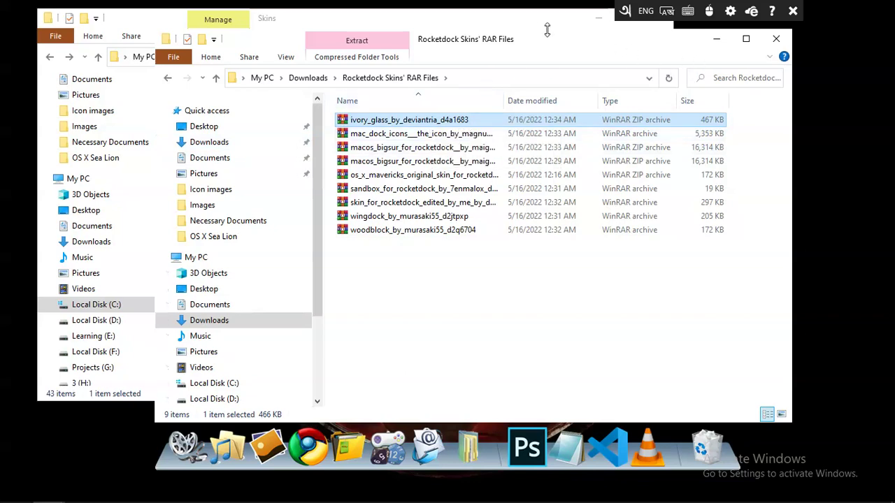
{"action": "left_click_drag", "start_coordinate": [539, 21], "coordinate": [568, 41]}
{"action": "left_click", "coordinate": [631, 39]}
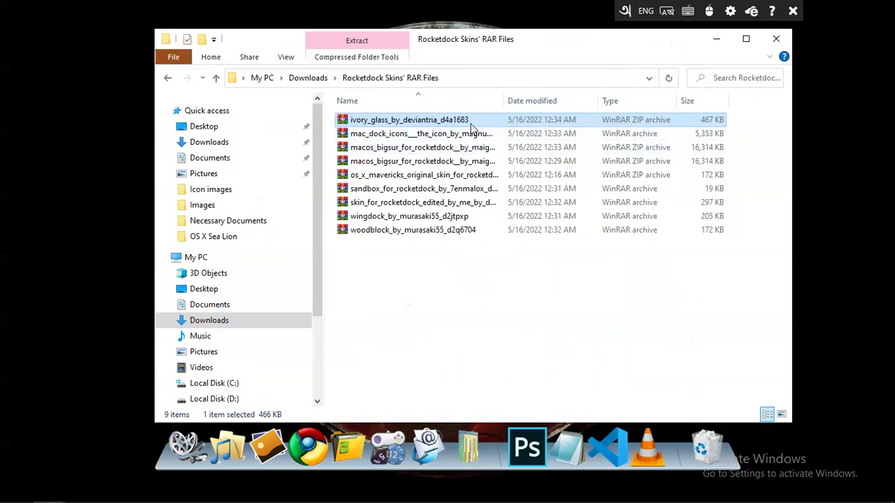
{"action": "left_click_drag", "start_coordinate": [546, 40], "coordinate": [573, 44]}
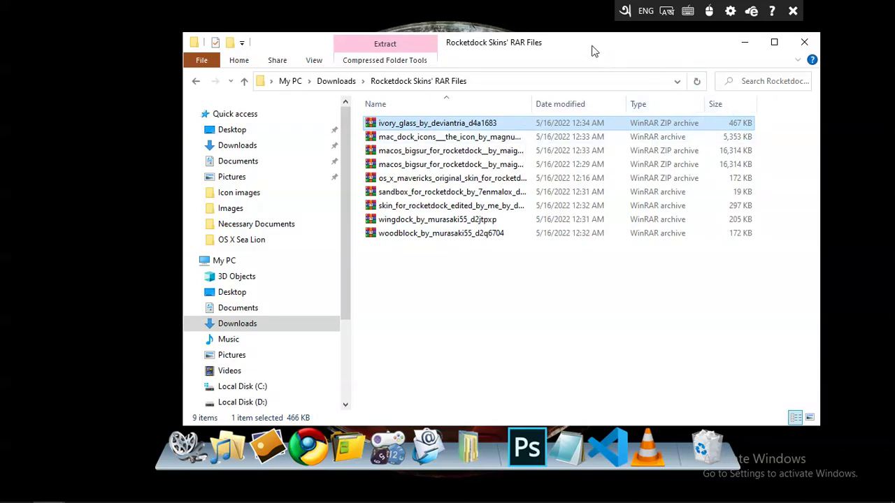
{"action": "left_click_drag", "start_coordinate": [592, 49], "coordinate": [606, 44]}
Turn on the display of desktop icons and move the archive folder window clear of them
{"action": "left_click", "coordinate": [138, 63]}
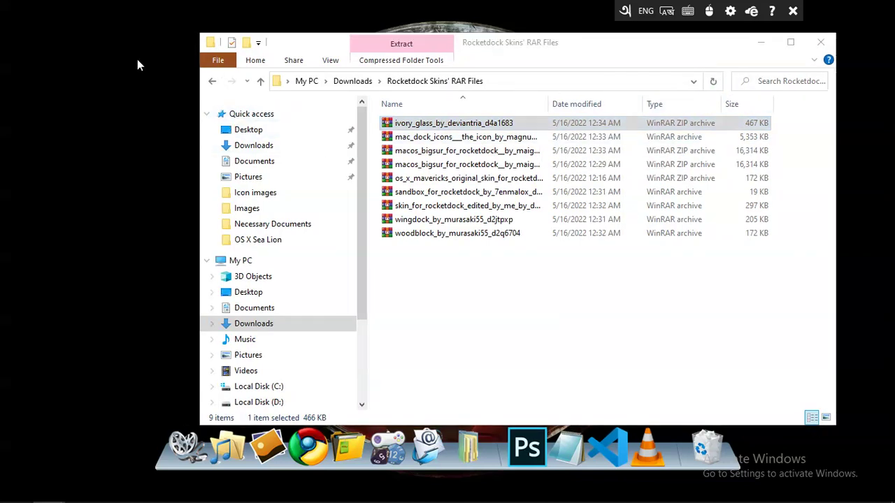
{"action": "right_click", "coordinate": [137, 61]}
{"action": "mouse_move", "coordinate": [252, 70]}
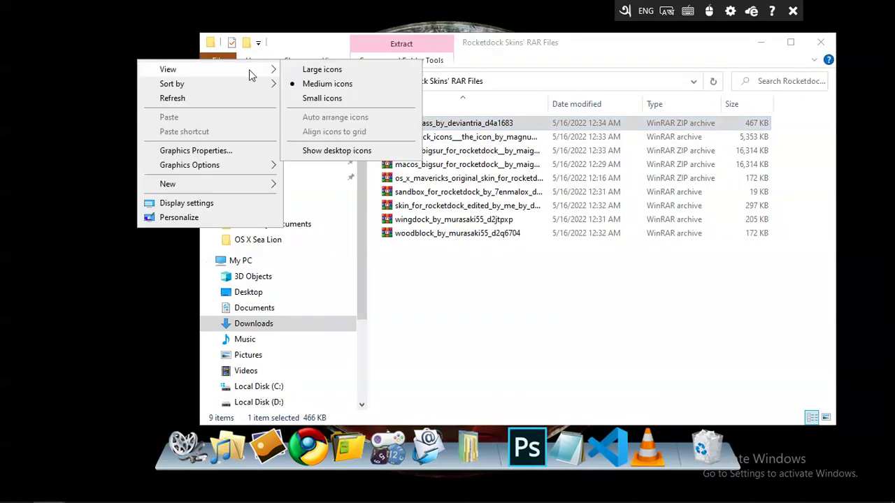
{"action": "left_click", "coordinate": [306, 152]}
{"action": "left_click_drag", "start_coordinate": [481, 55], "coordinate": [532, 53]}
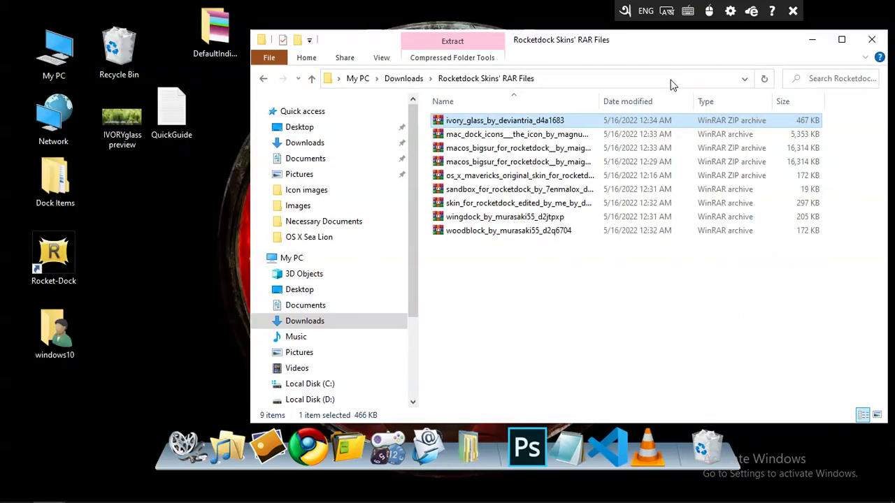
Extract the ivory_glass archive to the Desktop with WinRAR, replacing the existing IVORYglass preview.png and Indicator.png files
{"action": "right_click", "coordinate": [571, 116]}
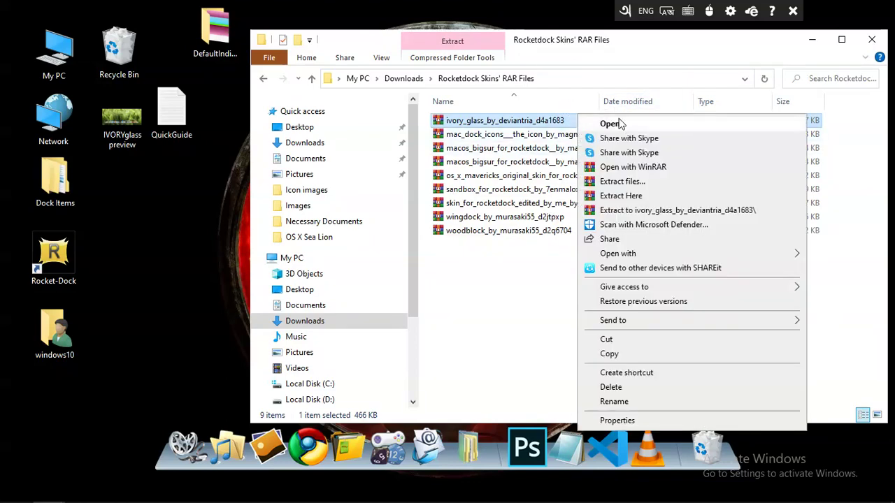
{"action": "left_click", "coordinate": [631, 195]}
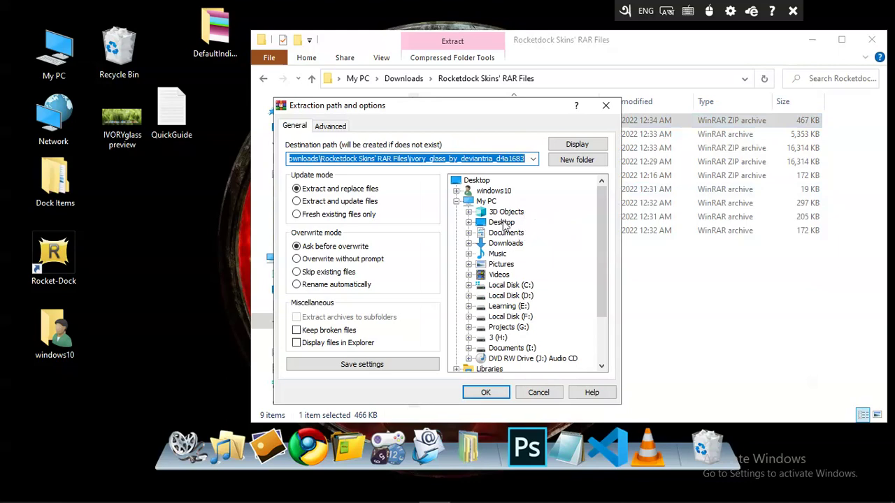
{"action": "left_click", "coordinate": [502, 222]}
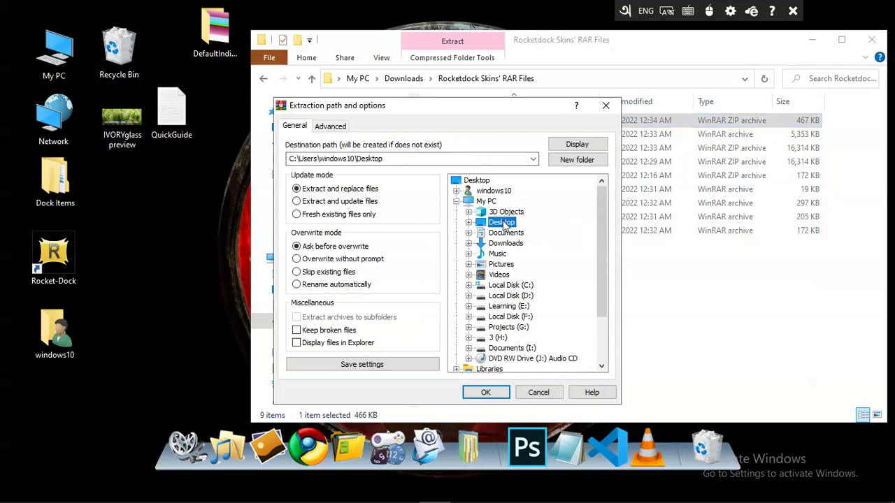
{"action": "left_click", "coordinate": [487, 392]}
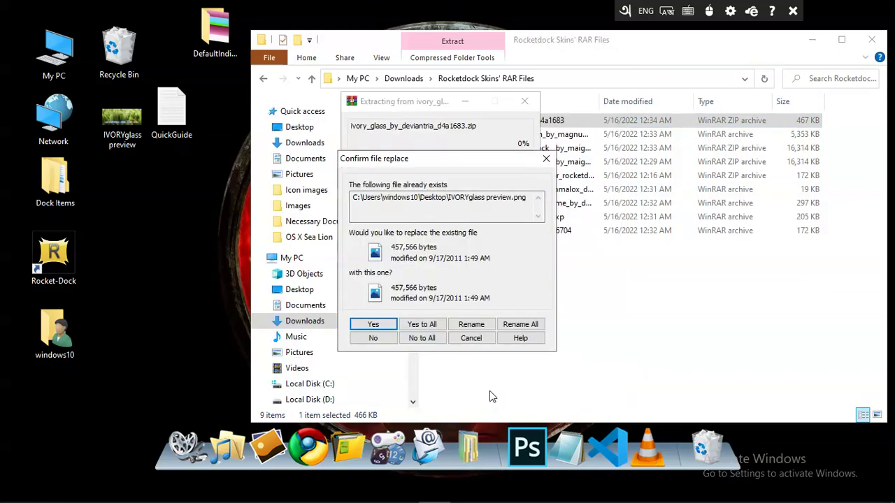
{"action": "left_click", "coordinate": [380, 329]}
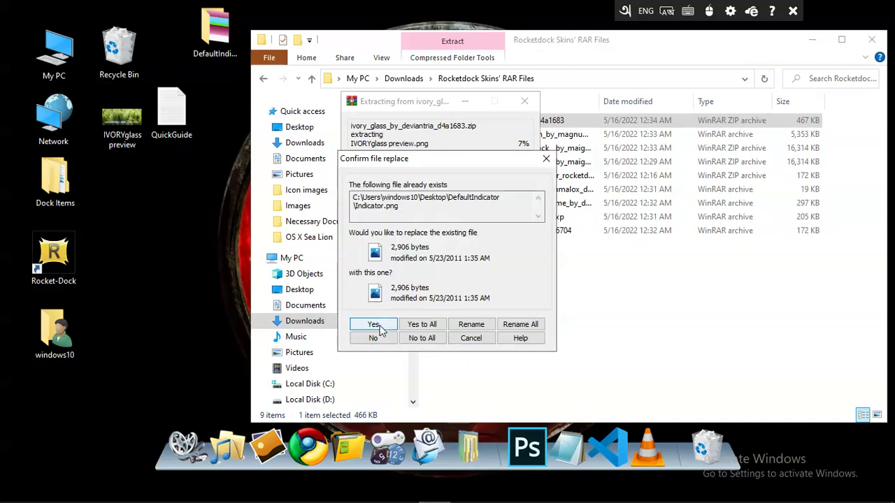
{"action": "left_click", "coordinate": [380, 329]}
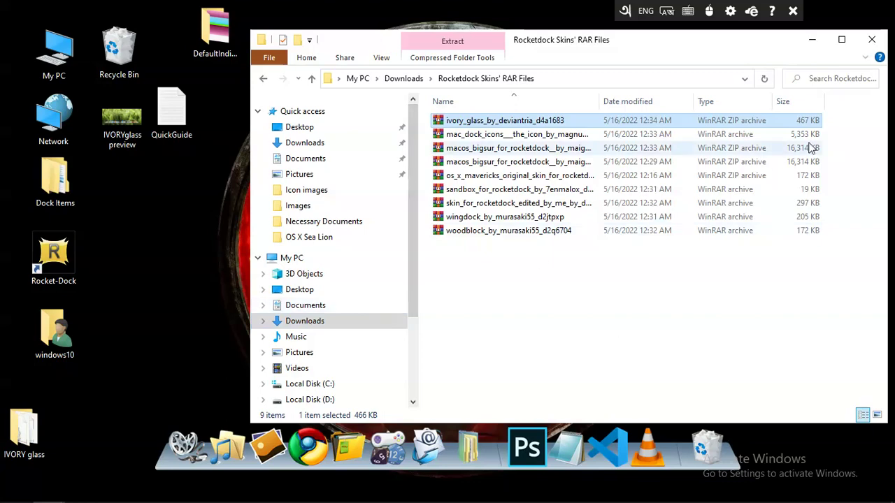
Minimize the archive folder window, move the IVORY glass folder to open desktop space and look over its files
{"action": "left_click", "coordinate": [812, 40]}
{"action": "left_click_drag", "start_coordinate": [24, 430], "coordinate": [200, 264]}
{"action": "double_click", "coordinate": [201, 280]}
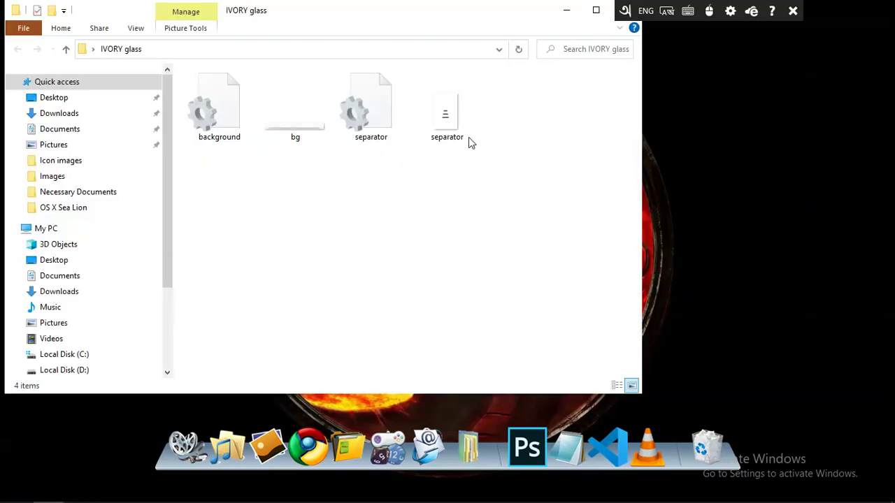
{"action": "left_click_drag", "start_coordinate": [391, 28], "coordinate": [549, 64]}
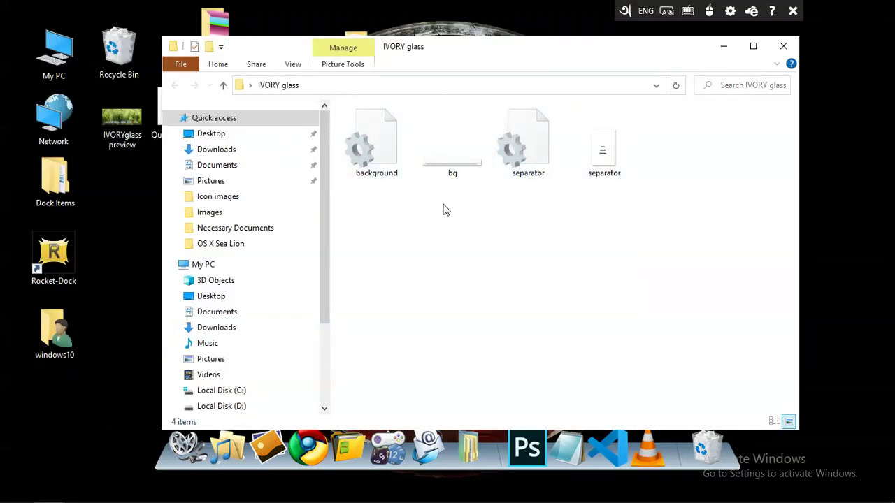
{"action": "left_click_drag", "start_coordinate": [495, 49], "coordinate": [558, 43]}
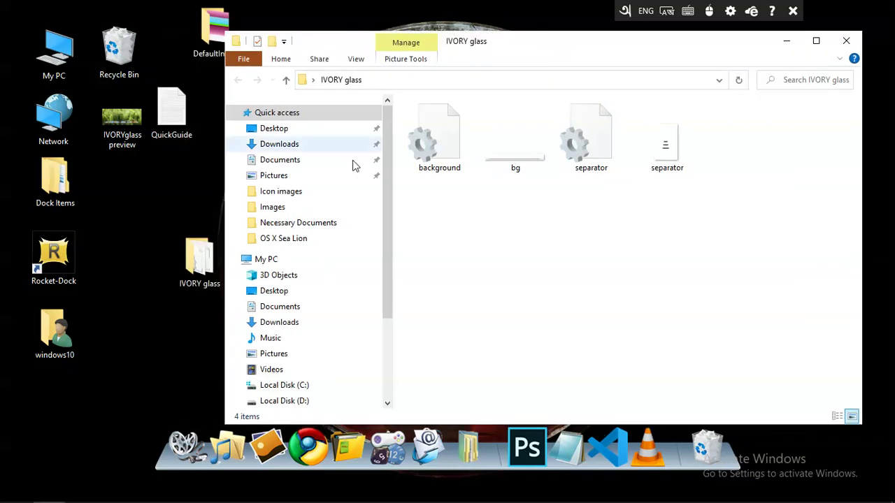
{"action": "left_click", "coordinate": [846, 41]}
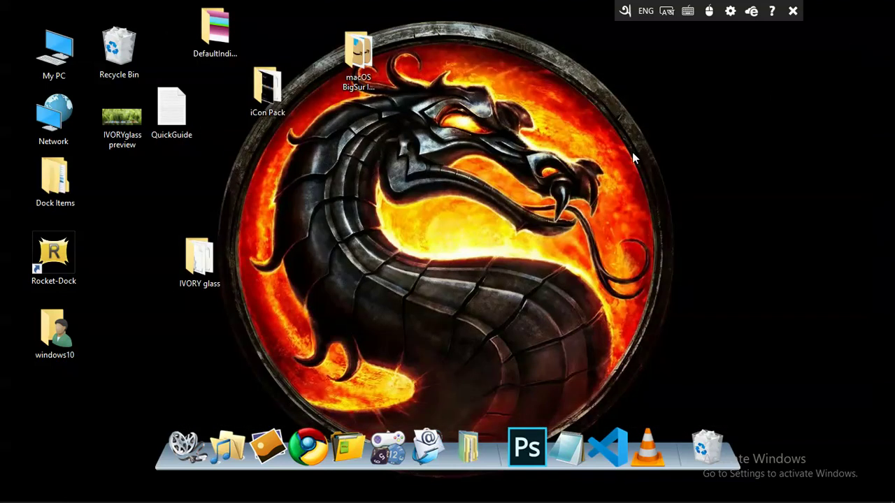
Restore the Skins folder window and place it beside the IVORY glass folder on the desktop
{"action": "mouse_move", "coordinate": [373, 498]}
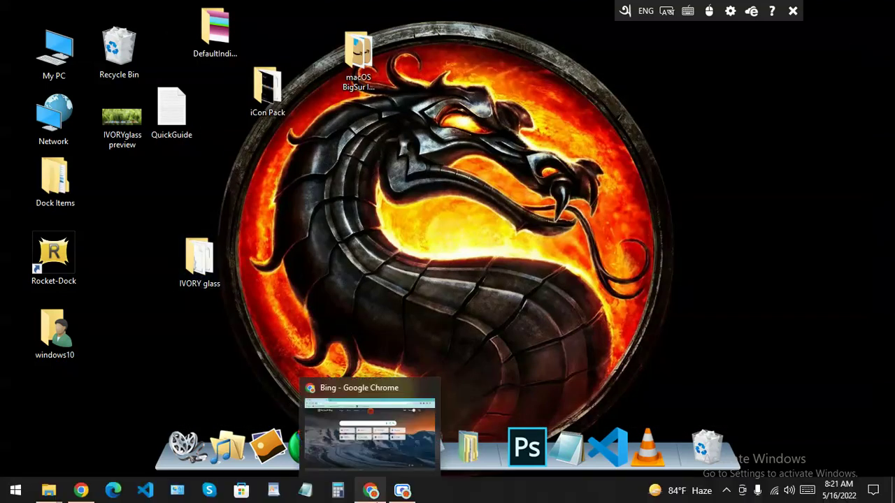
{"action": "mouse_move", "coordinate": [48, 493]}
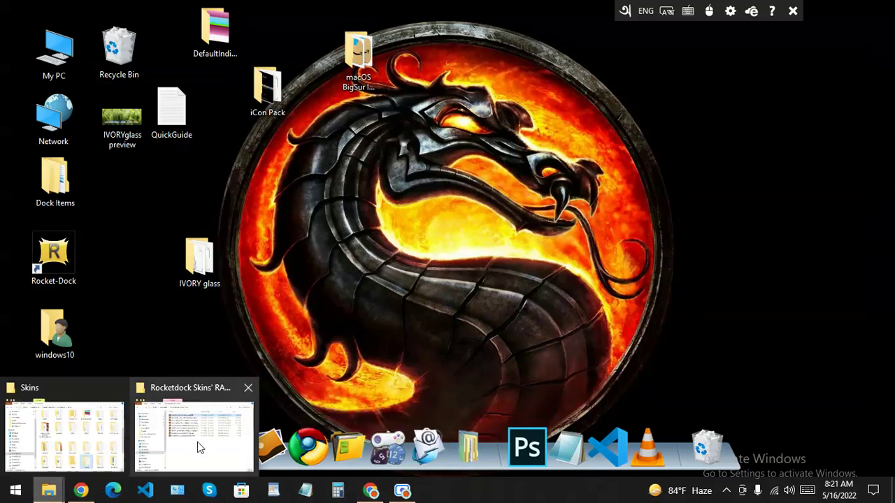
{"action": "left_click", "coordinate": [65, 436]}
{"action": "left_click_drag", "start_coordinate": [472, 42], "coordinate": [572, 35]}
{"action": "left_click_drag", "start_coordinate": [422, 30], "coordinate": [474, 42]}
Delete the IVORY glass folder from the desktop and minimize the Skins window
{"action": "right_click", "coordinate": [205, 271]}
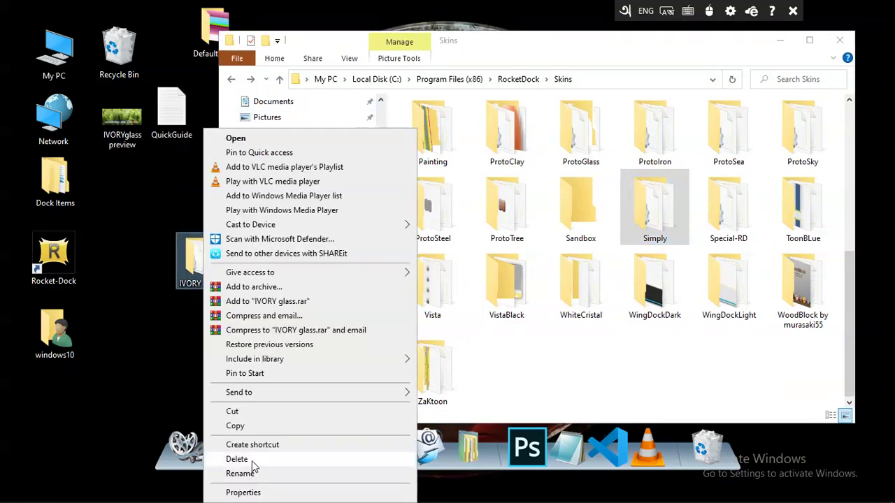
{"action": "left_click", "coordinate": [252, 461]}
{"action": "left_click_drag", "start_coordinate": [601, 46], "coordinate": [479, 39]}
{"action": "mouse_move", "coordinate": [502, 107]}
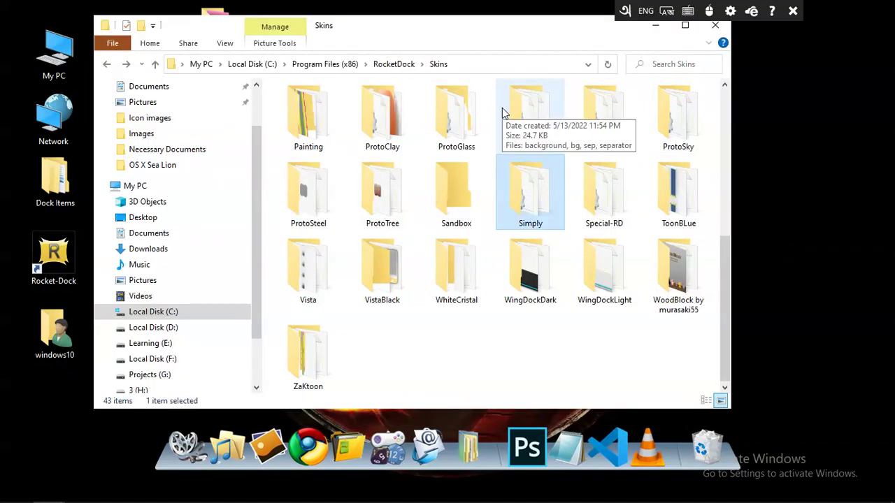
{"action": "left_click", "coordinate": [655, 25]}
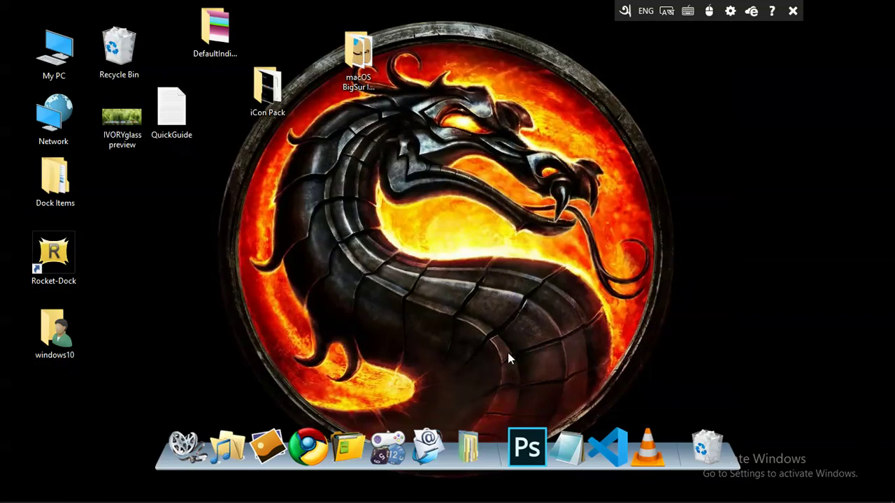
Restore the Rocketdock Skins' RAR Files window and extract the sandbox_for_rocketdock archive to the Desktop with WinRAR
{"action": "mouse_move", "coordinate": [403, 498]}
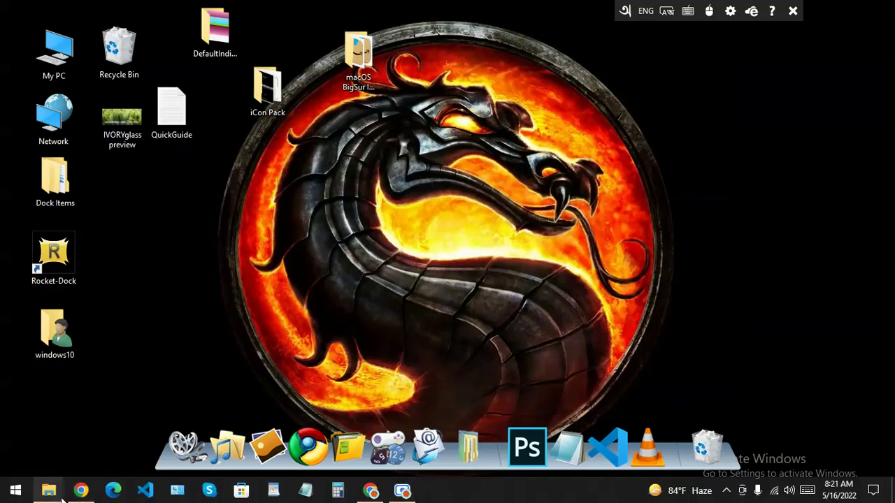
{"action": "mouse_move", "coordinate": [64, 498]}
{"action": "left_click", "coordinate": [170, 450]}
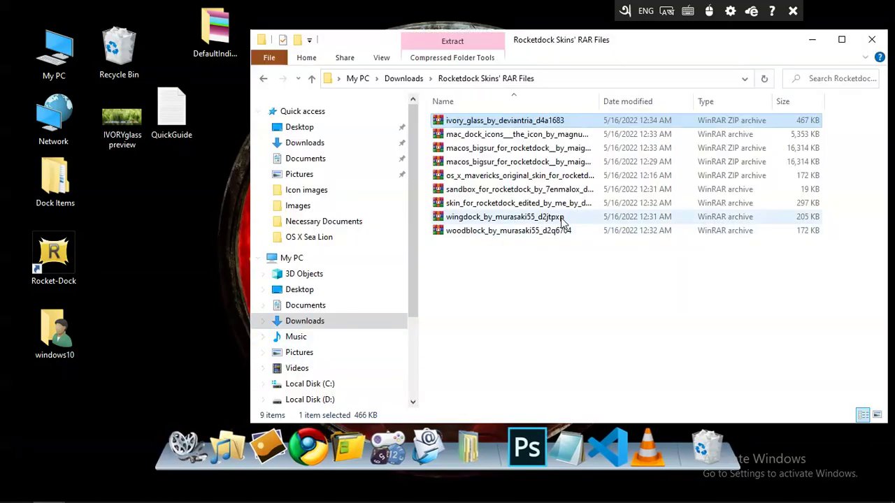
{"action": "left_click", "coordinate": [506, 191]}
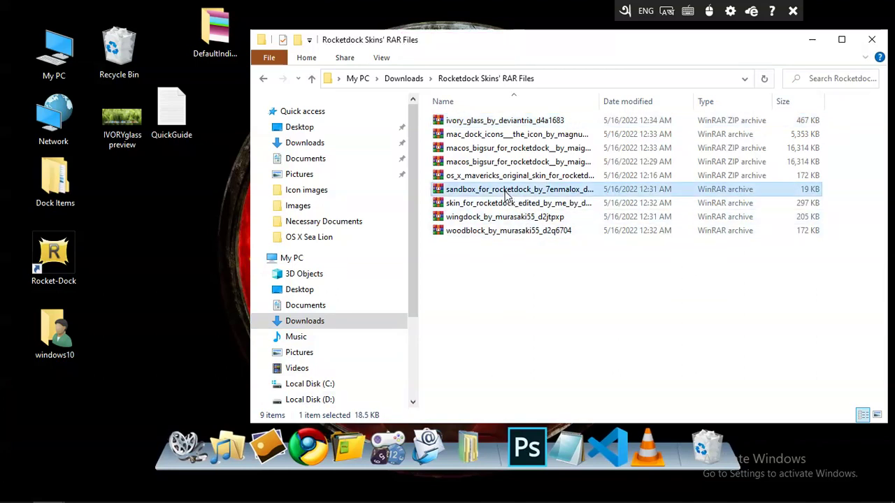
{"action": "right_click", "coordinate": [505, 193]}
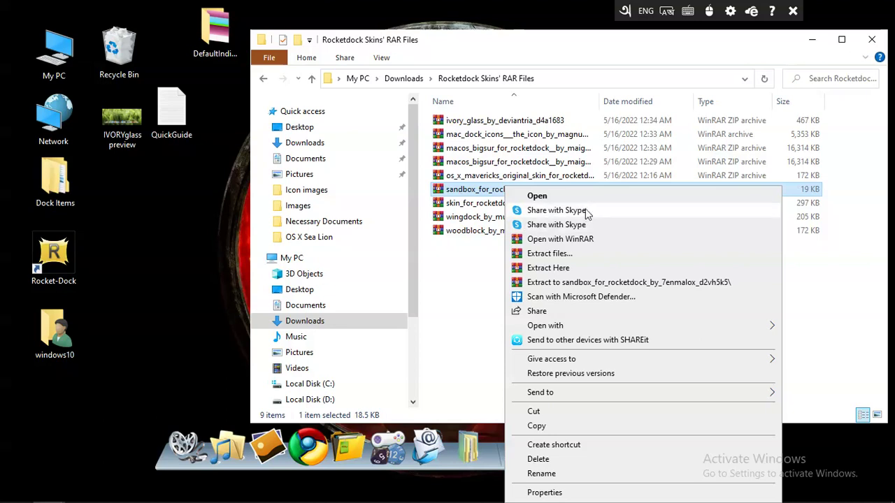
{"action": "left_click", "coordinate": [569, 256]}
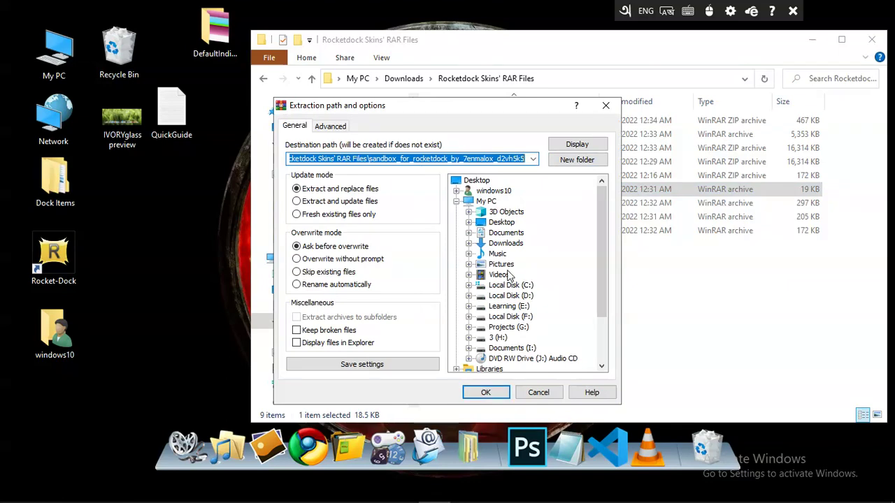
{"action": "left_click", "coordinate": [503, 224]}
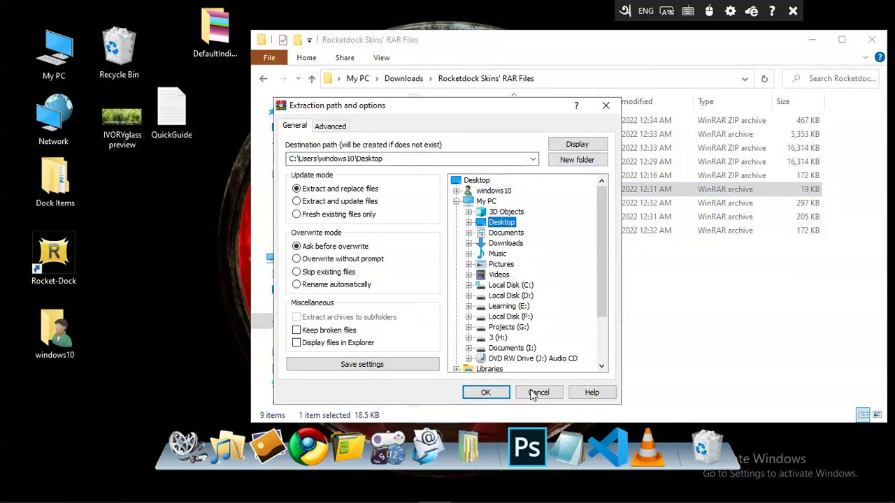
{"action": "left_click", "coordinate": [491, 396]}
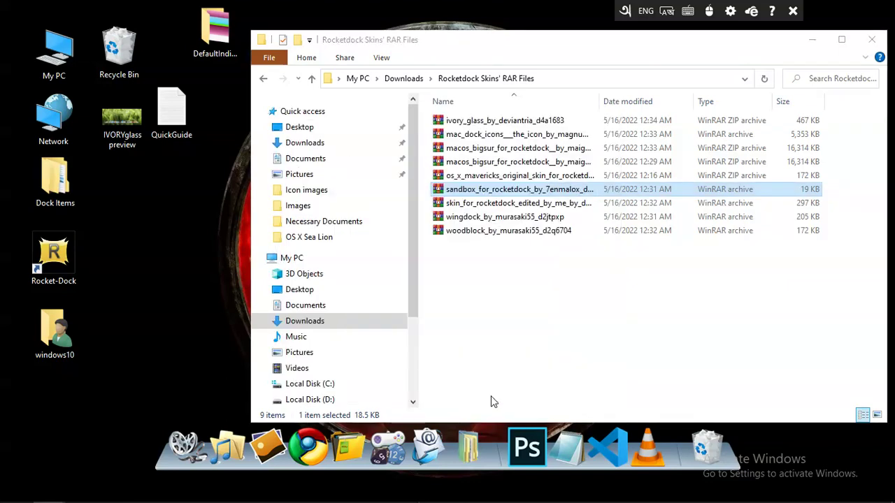
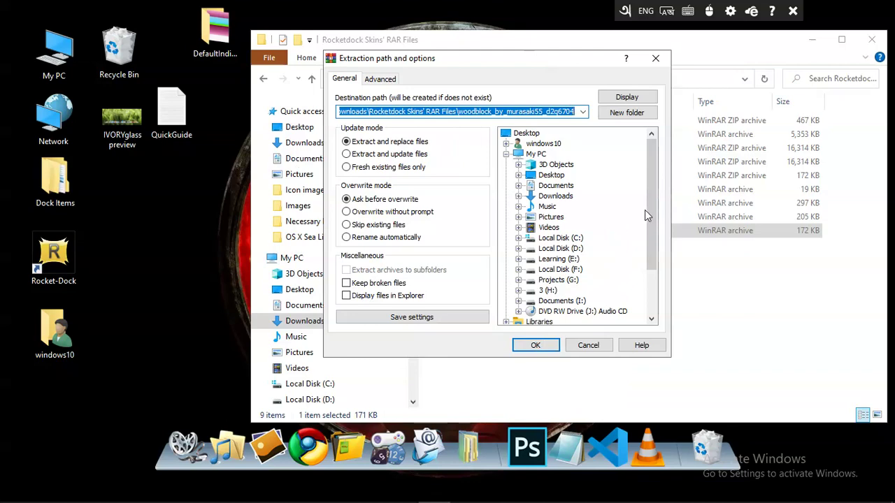
Extract the woodblock archive to the Desktop with WinRAR, then open the extracted WoodBlock folder on its own
{"action": "left_click", "coordinate": [551, 176]}
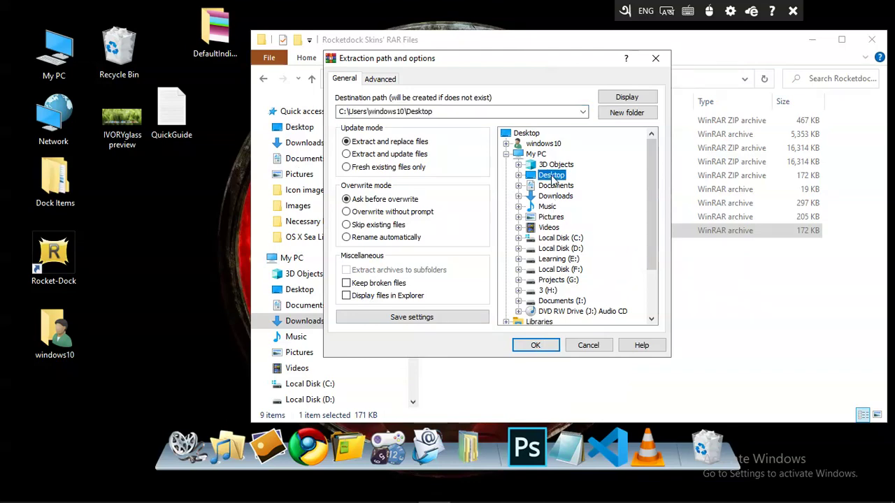
{"action": "left_click", "coordinate": [537, 346]}
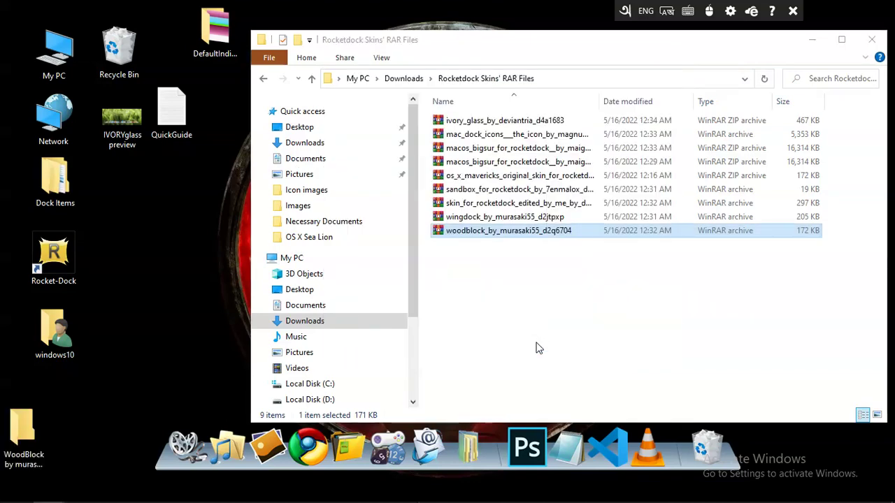
{"action": "double_click", "coordinate": [36, 439]}
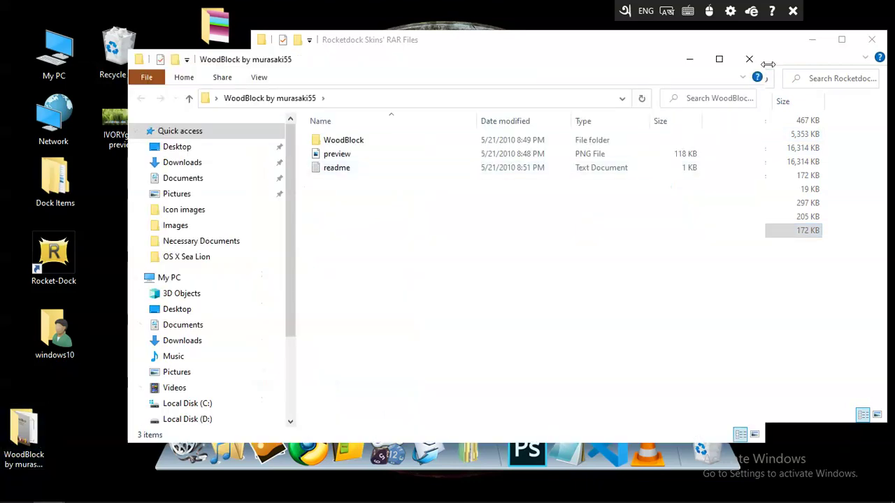
{"action": "left_click", "coordinate": [793, 46]}
{"action": "left_click", "coordinate": [811, 39]}
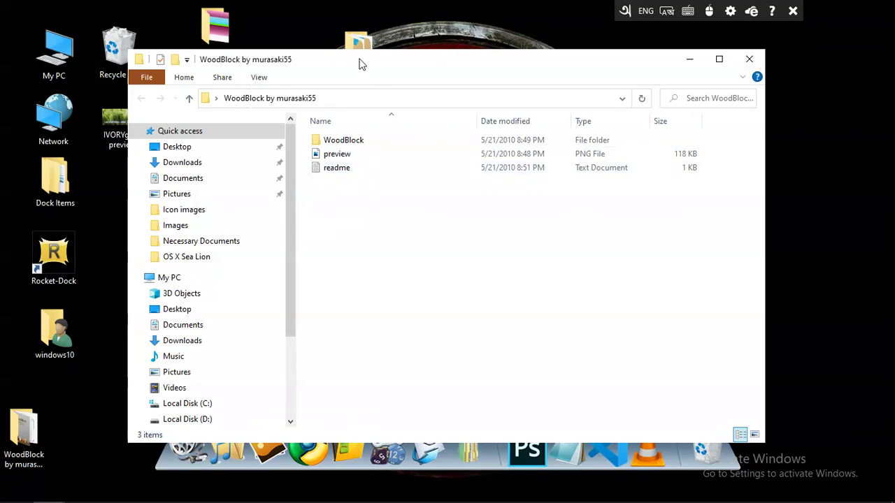
Reposition the extracted WoodBlock window and look inside its WoodBlock subfolder before returning to the parent folder
{"action": "left_click_drag", "start_coordinate": [361, 63], "coordinate": [399, 38]}
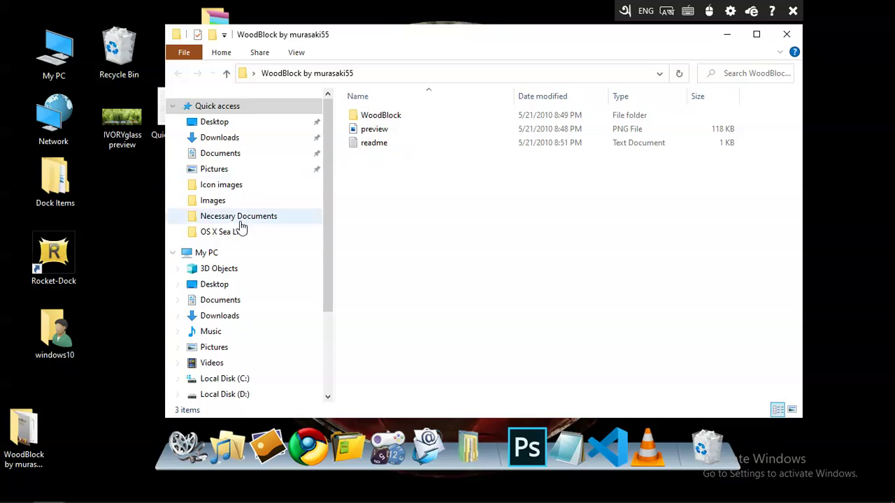
{"action": "left_click_drag", "start_coordinate": [359, 39], "coordinate": [440, 49]}
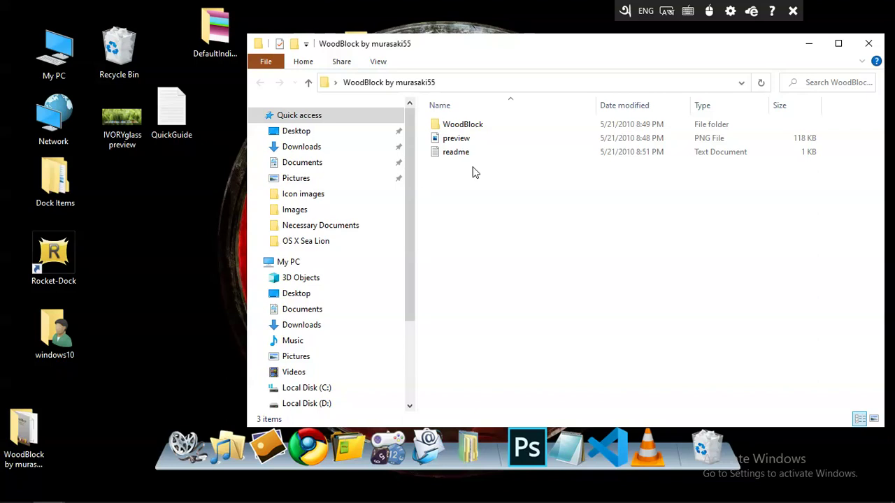
{"action": "left_click_drag", "start_coordinate": [546, 50], "coordinate": [523, 43]}
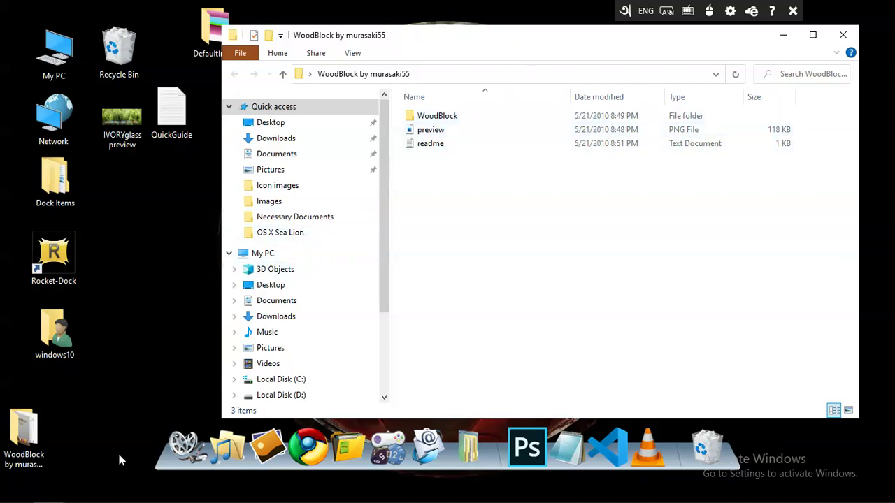
{"action": "left_click", "coordinate": [443, 120]}
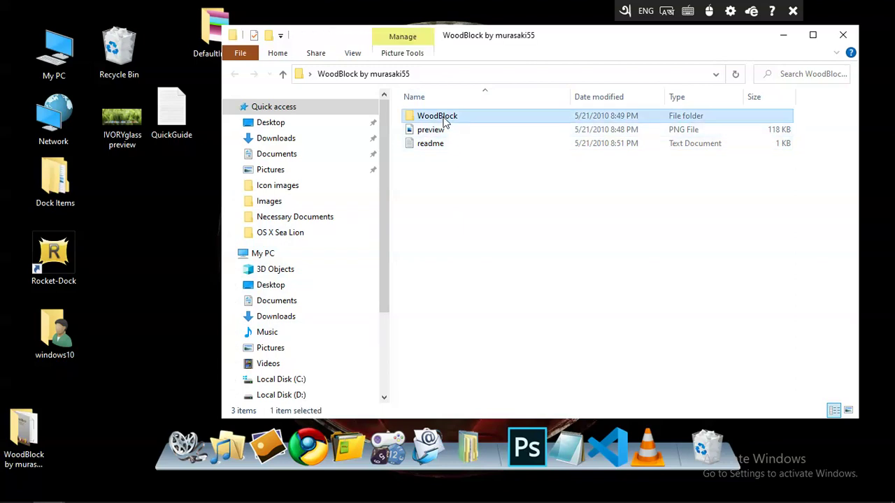
{"action": "double_click", "coordinate": [499, 116]}
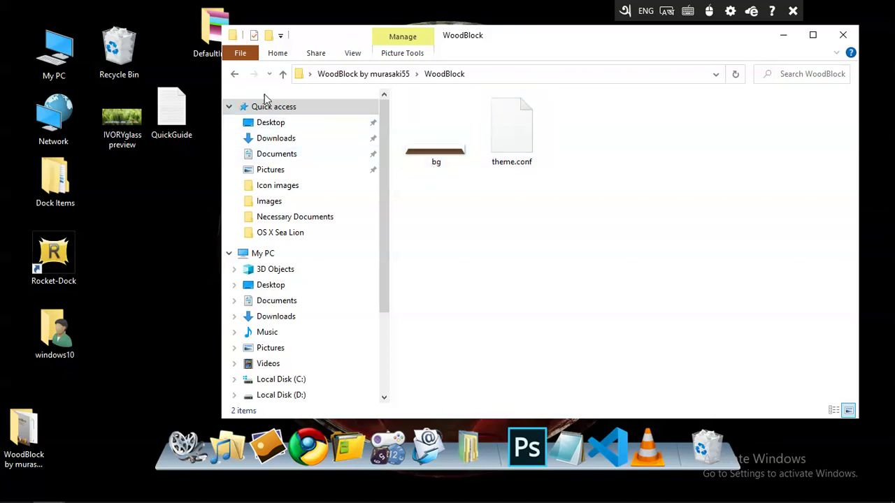
{"action": "left_click", "coordinate": [234, 74]}
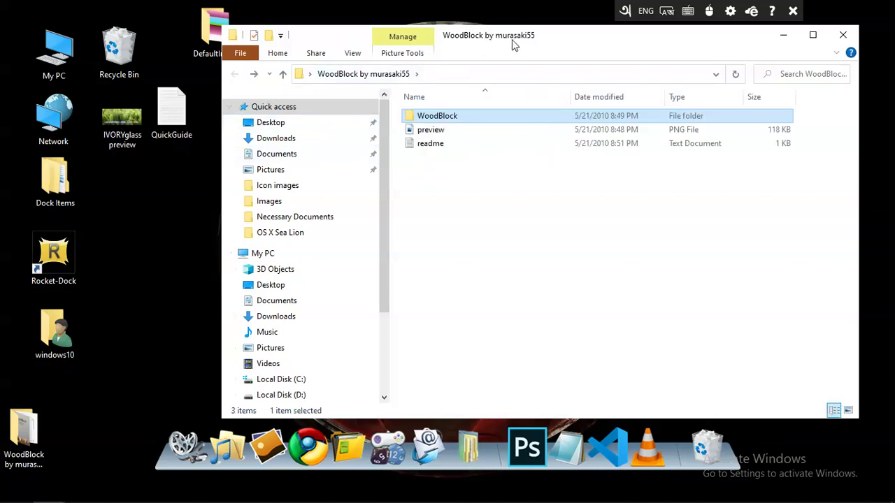
{"action": "left_click_drag", "start_coordinate": [516, 36], "coordinate": [514, 29]}
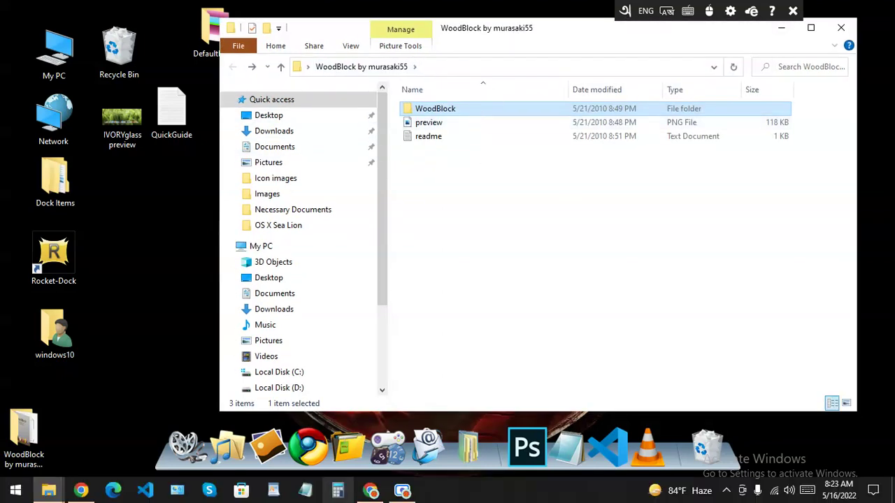
Restore the RocketDock Skins folder window and keep the archive folder window minimized
{"action": "left_click", "coordinate": [48, 491]}
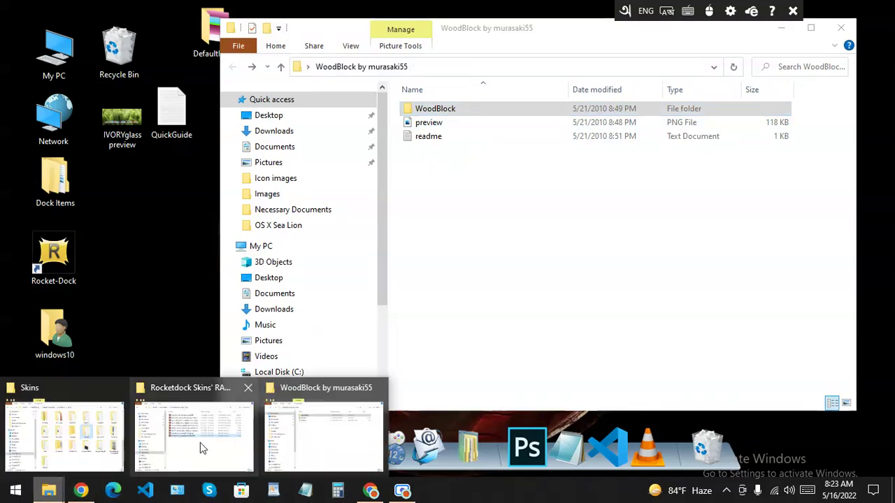
{"action": "left_click", "coordinate": [204, 442]}
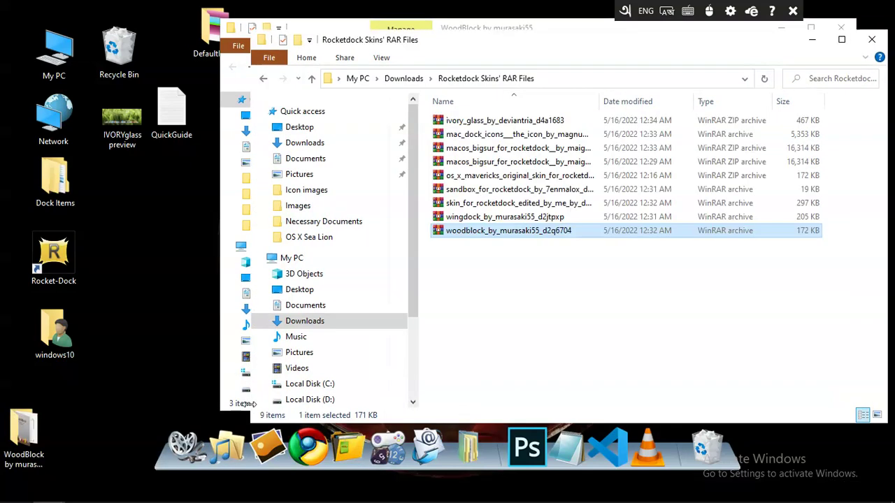
{"action": "left_click", "coordinate": [811, 39]}
{"action": "left_click", "coordinate": [59, 493]}
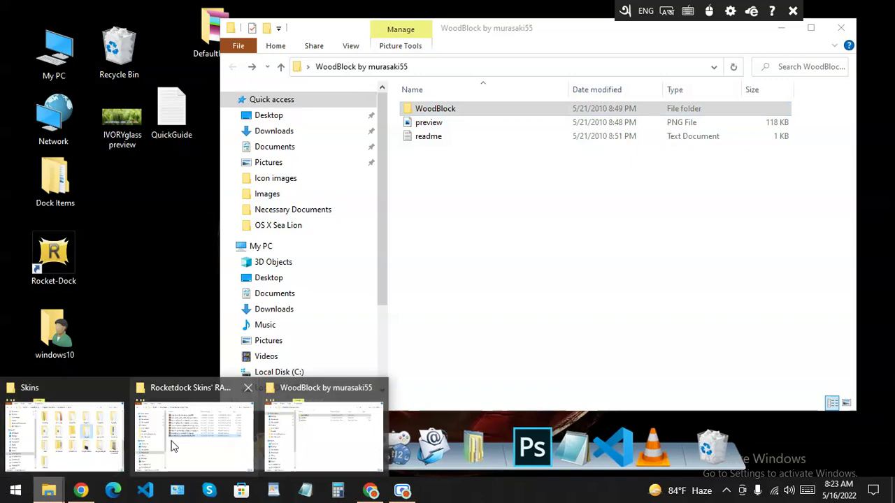
{"action": "left_click", "coordinate": [80, 435]}
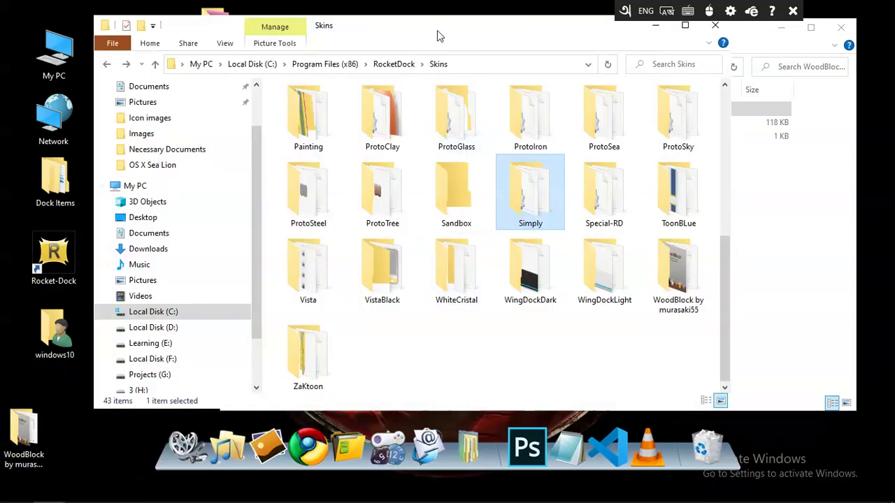
Arrange the Skins and extracted WoodBlock folder windows so that both can be seen on the desktop
{"action": "left_click_drag", "start_coordinate": [436, 30], "coordinate": [538, 123]}
{"action": "left_click", "coordinate": [434, 26]}
{"action": "left_click_drag", "start_coordinate": [435, 26], "coordinate": [326, 15]}
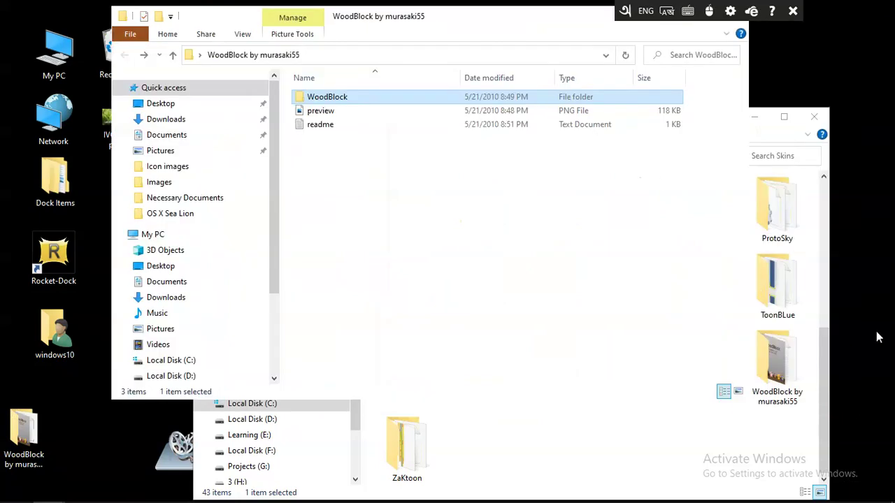
{"action": "left_click", "coordinate": [774, 146]}
{"action": "left_click_drag", "start_coordinate": [638, 127], "coordinate": [694, 136]}
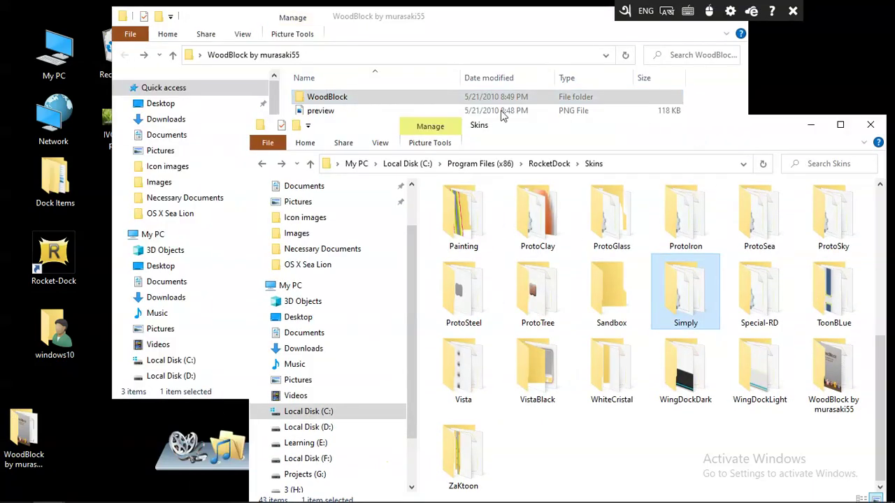
{"action": "left_click_drag", "start_coordinate": [439, 34], "coordinate": [419, 32]}
{"action": "mouse_move", "coordinate": [378, 99]}
{"action": "left_mouse_down"}
{"action": "mouse_move", "coordinate": [533, 345]}
{"action": "mouse_move", "coordinate": [561, 451]}
{"action": "mouse_move", "coordinate": [511, 375]}
{"action": "mouse_move", "coordinate": [382, 112]}
{"action": "left_mouse_up"}
{"action": "left_click_drag", "start_coordinate": [546, 23], "coordinate": [494, 47]}
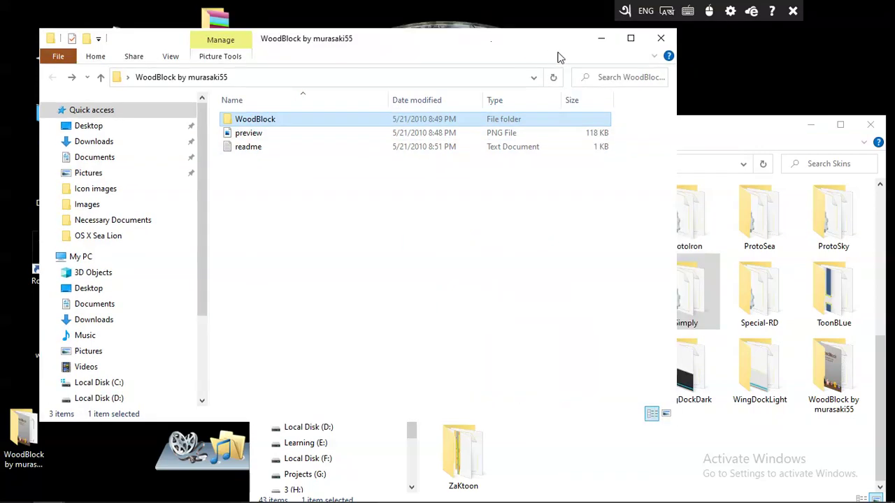
Delete the extracted WoodBlock folder from the desktop and minimize the WoodBlock and Skins windows
{"action": "left_click", "coordinate": [599, 41]}
{"action": "left_click_drag", "start_coordinate": [619, 142], "coordinate": [485, 51]}
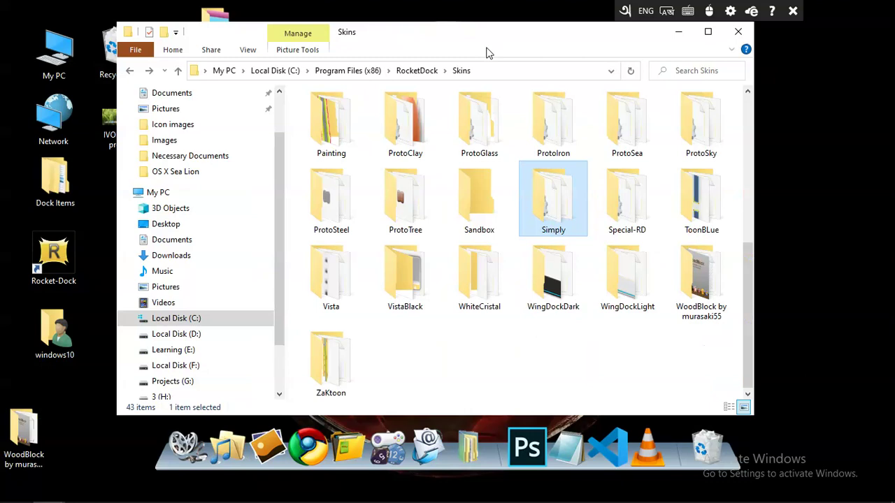
{"action": "right_click", "coordinate": [21, 447]}
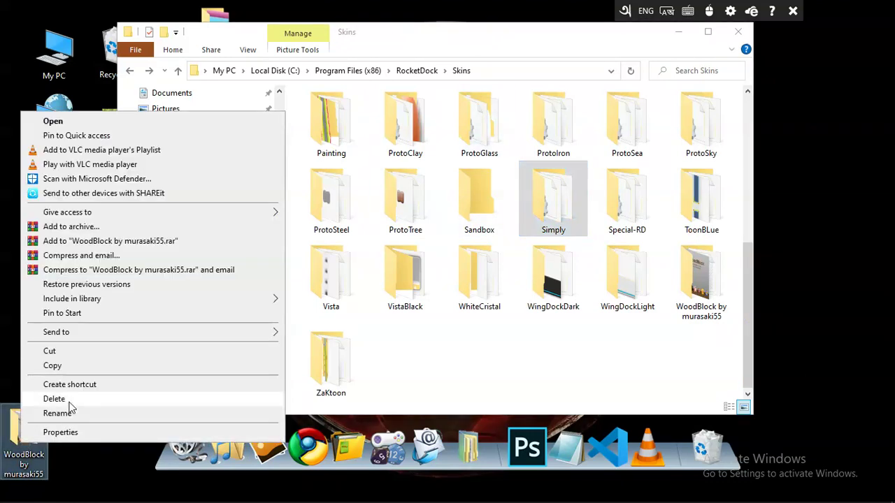
{"action": "left_click", "coordinate": [55, 399]}
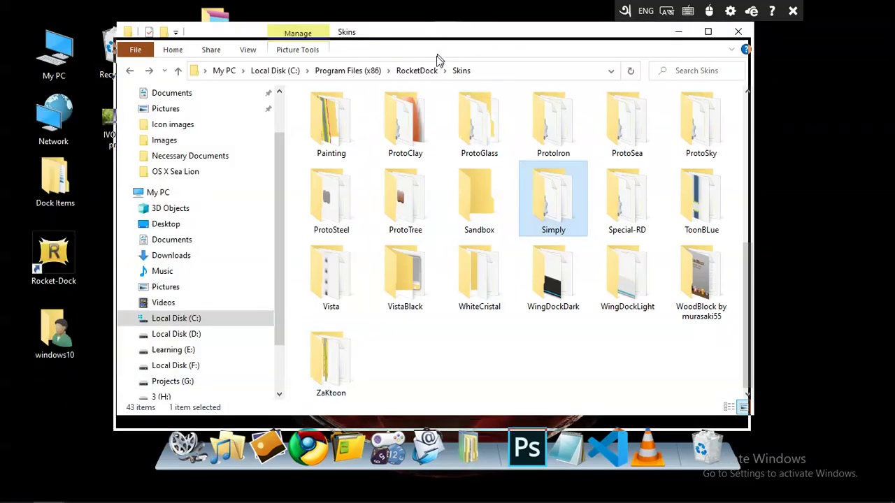
{"action": "left_click", "coordinate": [677, 32]}
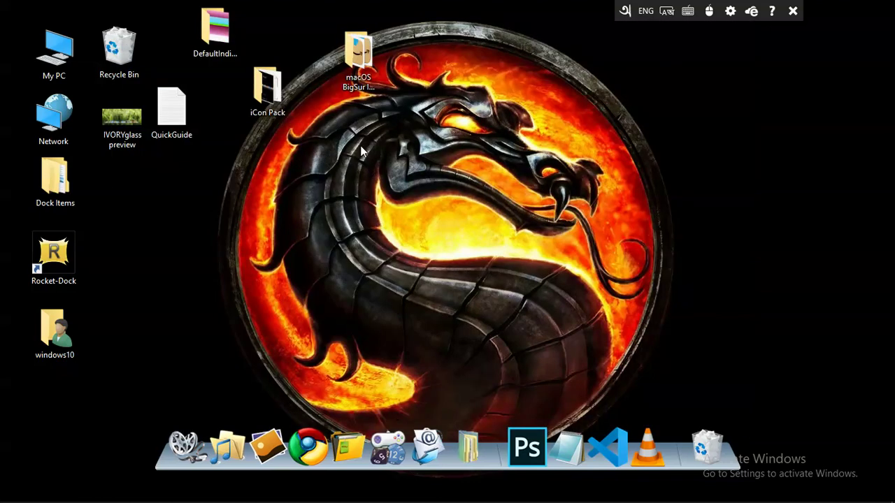
Look through the installed skin folders in RocketDock's Skins folder and minimize its window
{"action": "mouse_move", "coordinate": [342, 502]}
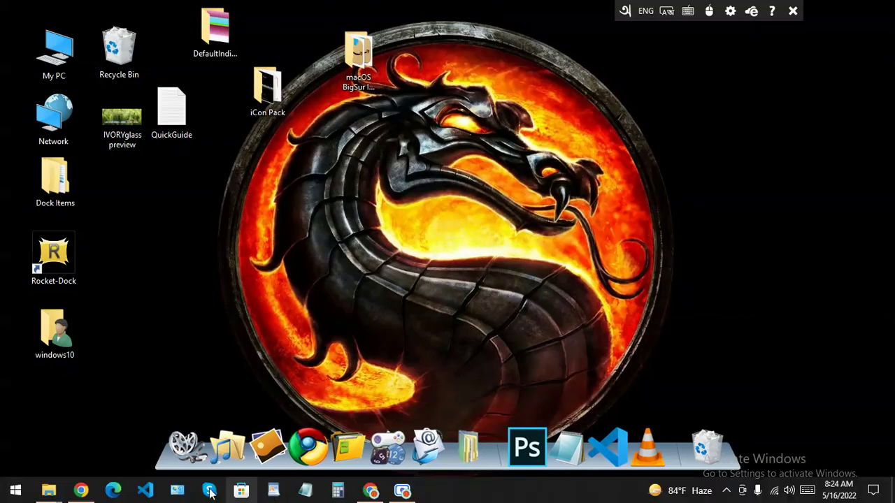
{"action": "mouse_move", "coordinate": [48, 490]}
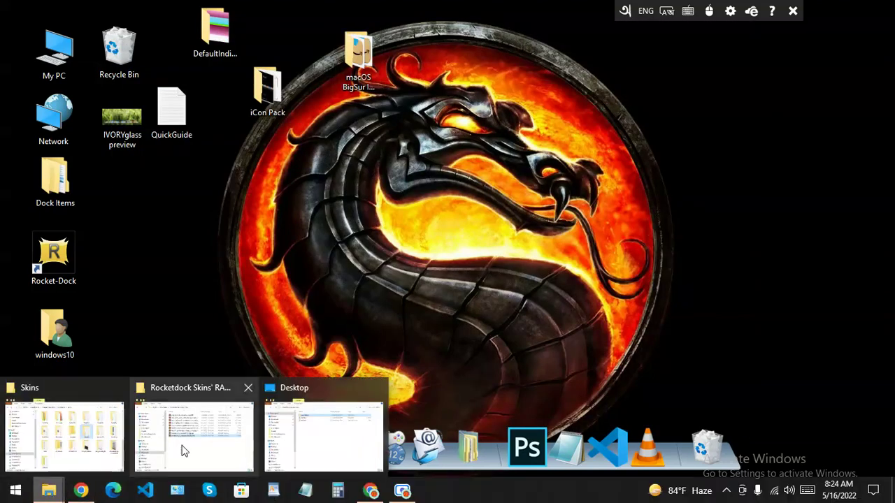
{"action": "left_click", "coordinate": [112, 447]}
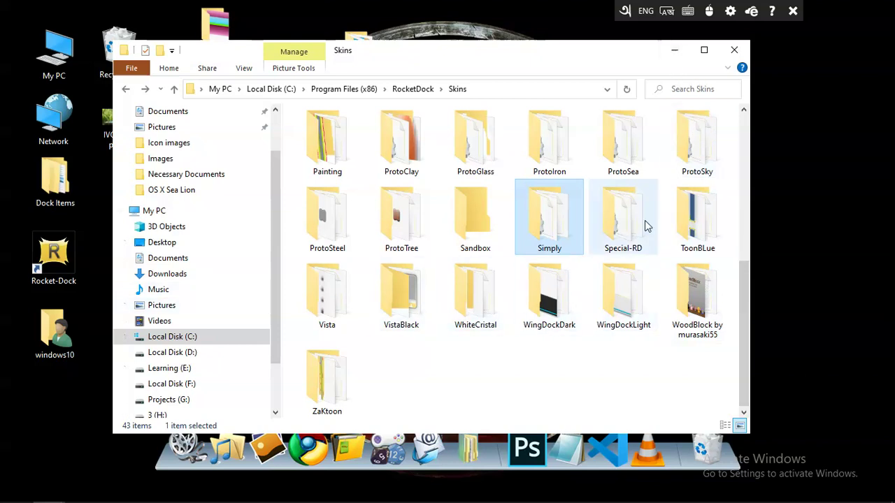
{"action": "left_click_drag", "start_coordinate": [577, 54], "coordinate": [577, 38]}
{"action": "left_click", "coordinate": [675, 34]}
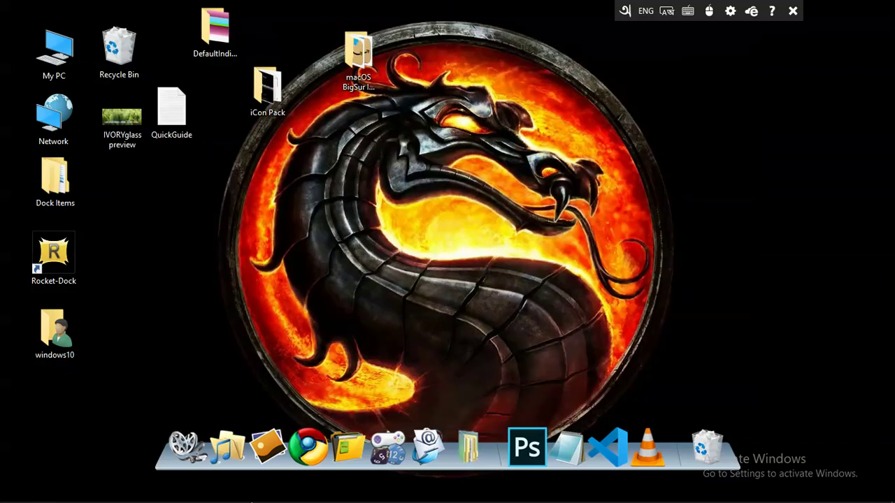
{"action": "mouse_move", "coordinate": [48, 491]}
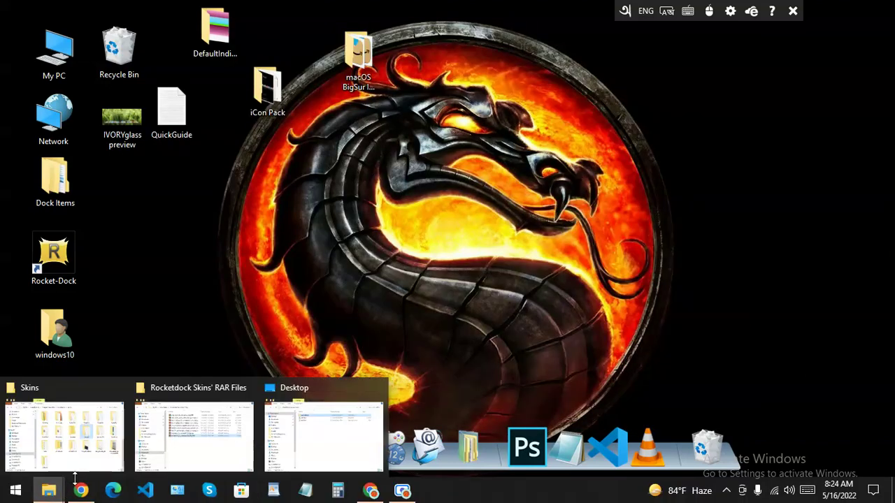
{"action": "left_click", "coordinate": [99, 443]}
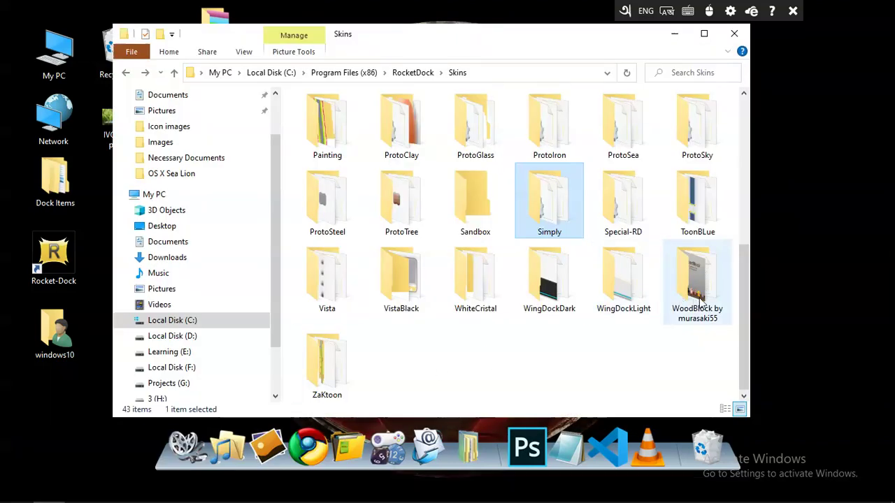
{"action": "left_click_drag", "start_coordinate": [744, 317], "coordinate": [758, 269]}
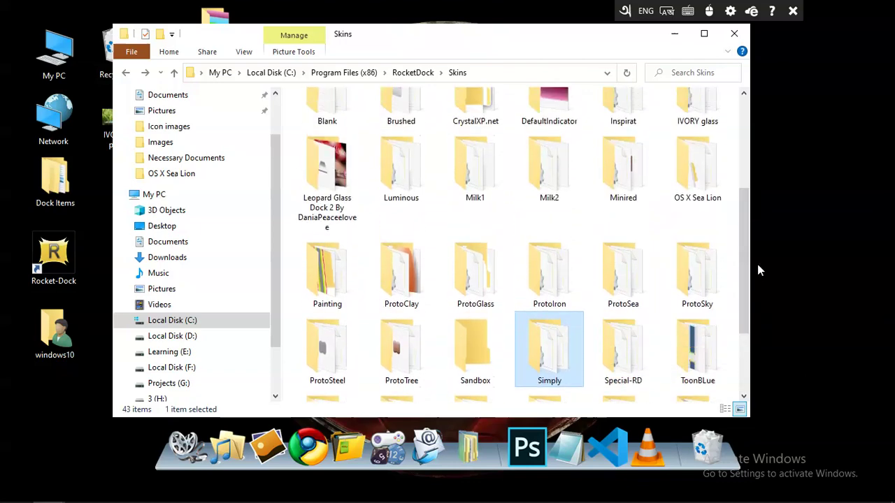
{"action": "left_click_drag", "start_coordinate": [746, 218], "coordinate": [750, 179]}
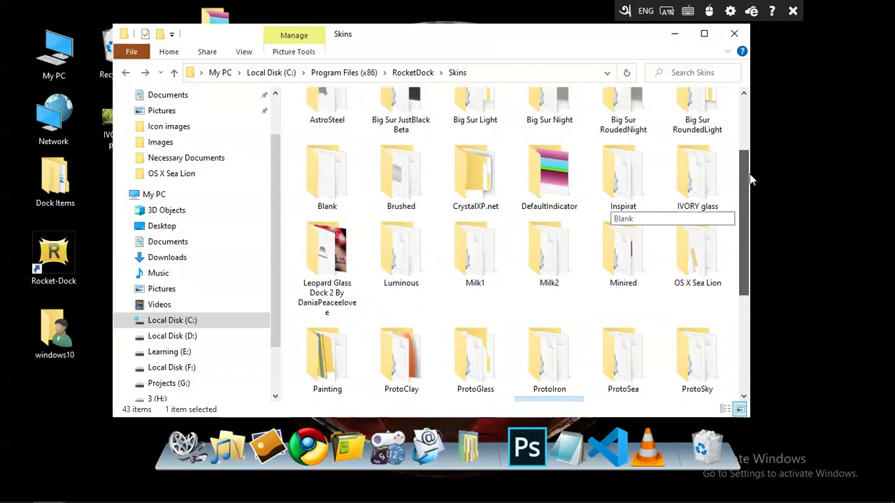
{"action": "left_click_drag", "start_coordinate": [745, 224], "coordinate": [736, 204]}
{"action": "left_click", "coordinate": [674, 33]}
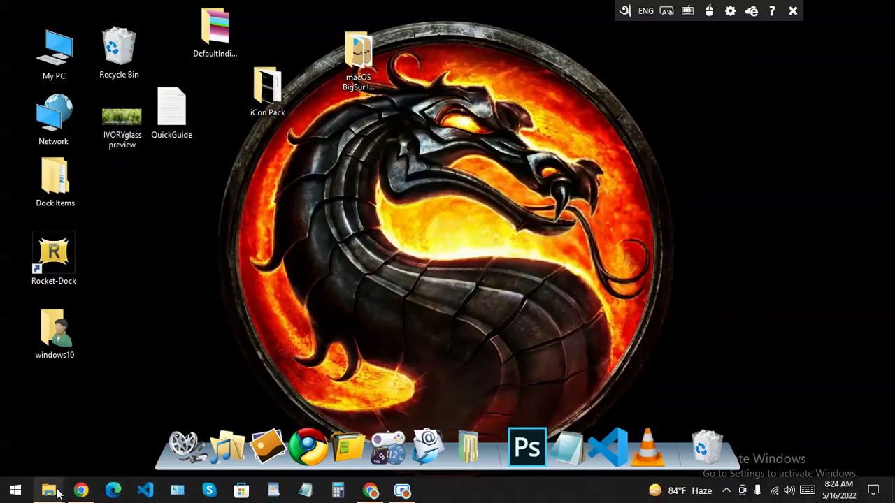
Restore the Rocketdock Skins' RAR Files folder window and reposition it over the desktop
{"action": "mouse_move", "coordinate": [56, 491]}
{"action": "left_click", "coordinate": [208, 449]}
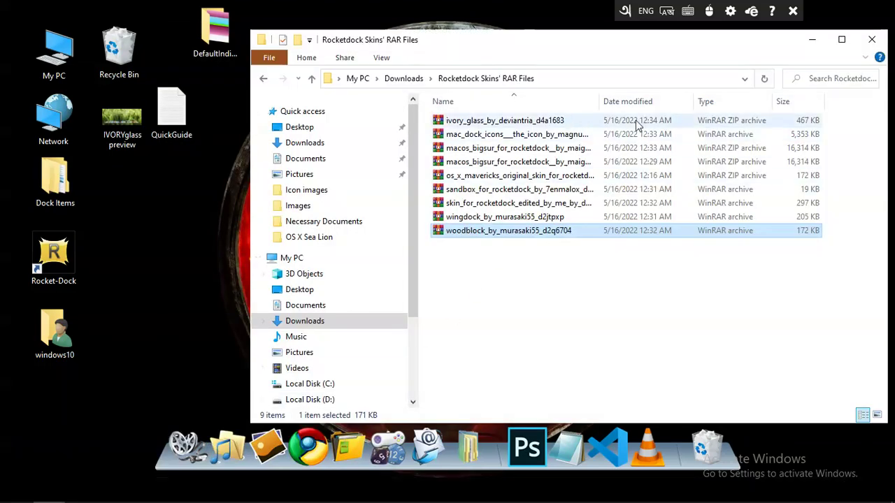
{"action": "left_click_drag", "start_coordinate": [605, 45], "coordinate": [499, 31]}
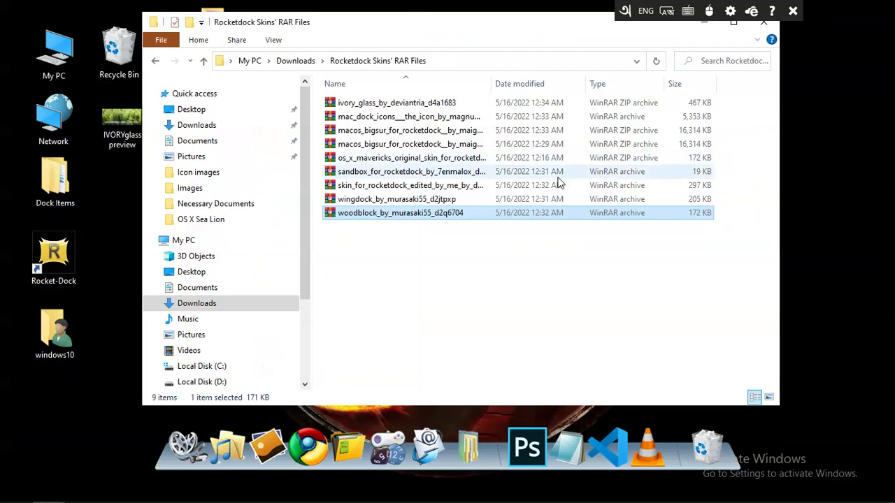
Look over the downloaded skin archives and their folder's location in Downloads, returning to the Rocketdock Skins' RAR Files folder
{"action": "left_click", "coordinate": [367, 202]}
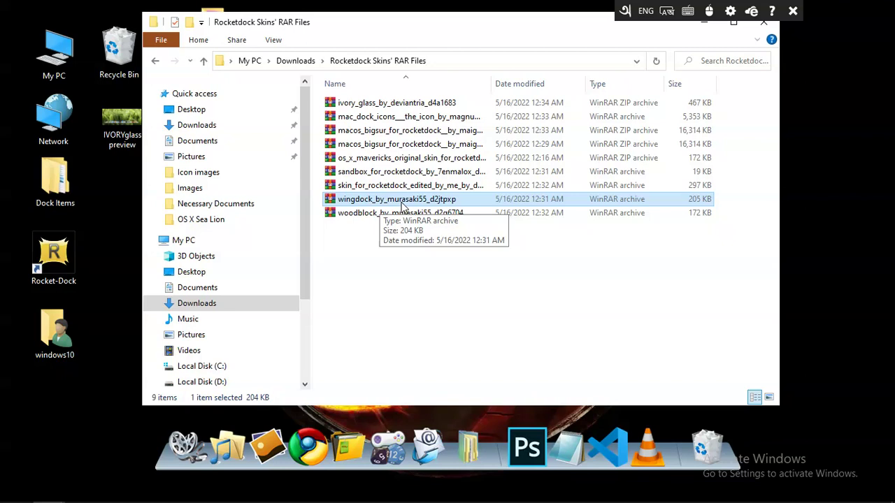
{"action": "left_click", "coordinate": [384, 162]}
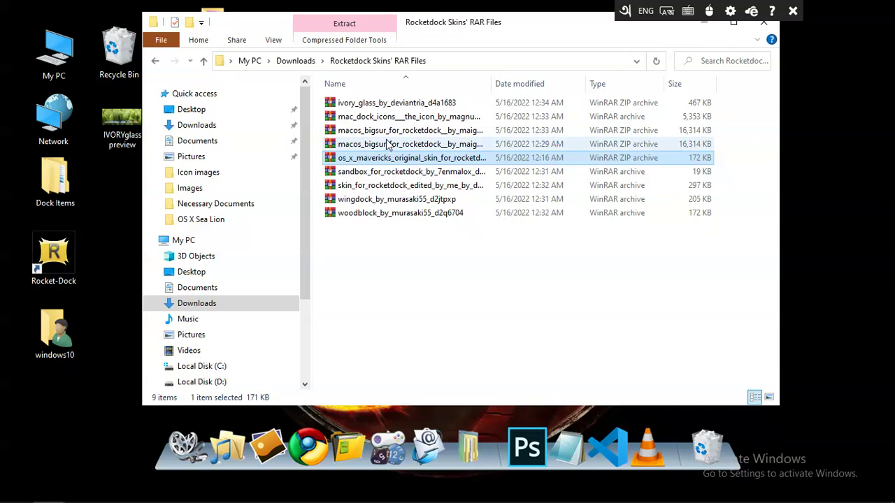
{"action": "left_click", "coordinate": [156, 61]}
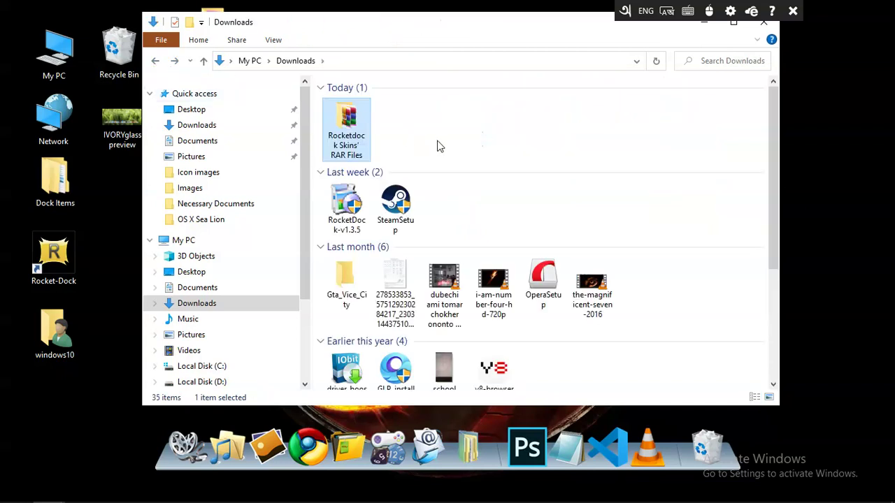
{"action": "double_click", "coordinate": [348, 136]}
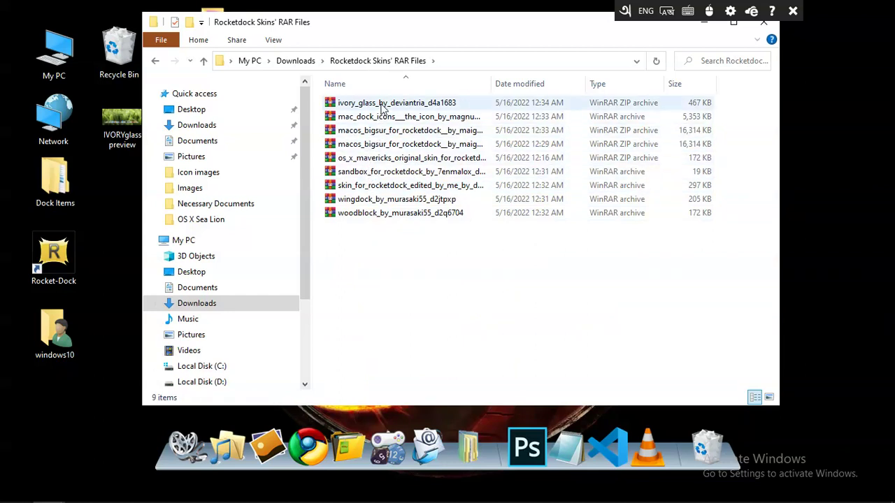
Extract the os_x_mavericks_original_skin_for_rocketdock ZIP archive to the Desktop
{"action": "left_click", "coordinate": [389, 160]}
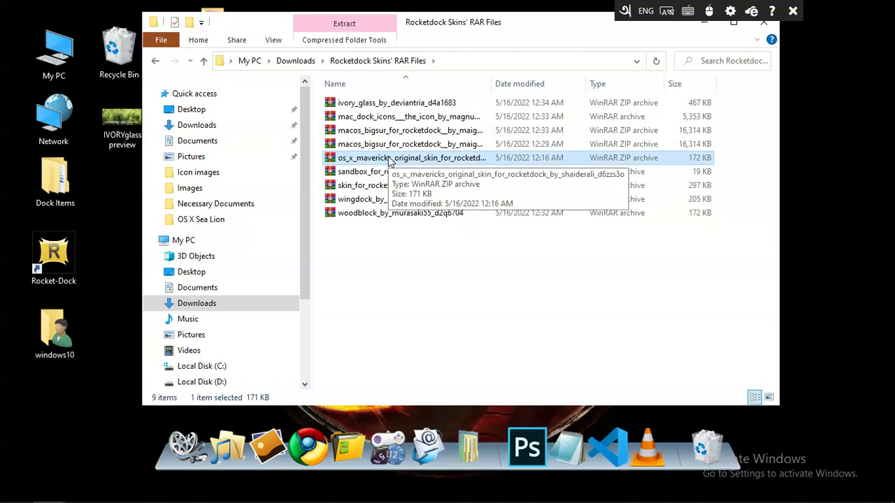
{"action": "right_click", "coordinate": [389, 160]}
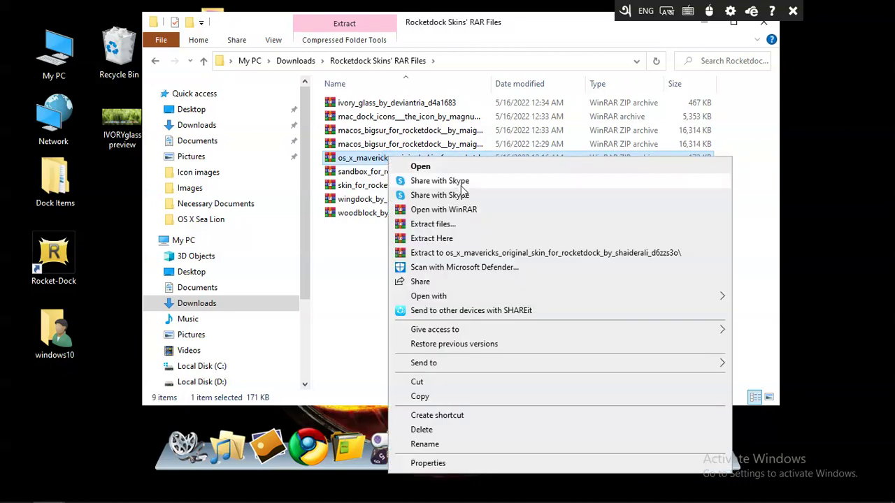
{"action": "left_click", "coordinate": [442, 238]}
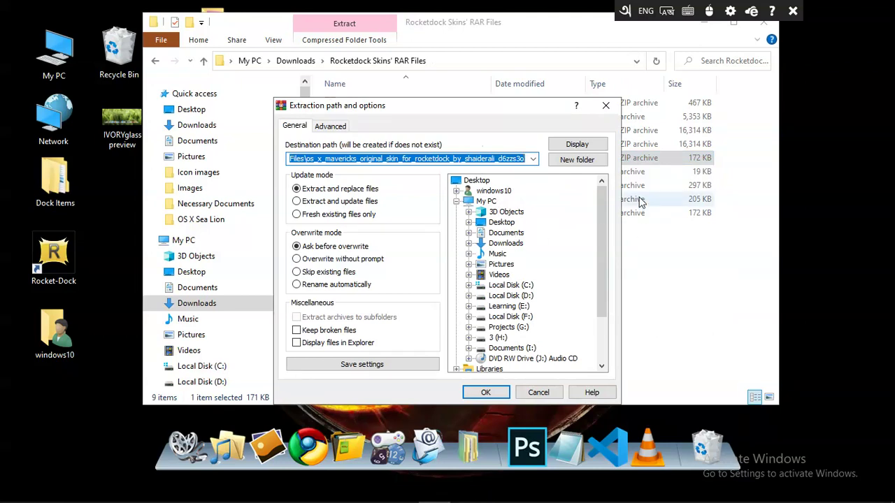
{"action": "mouse_move", "coordinate": [603, 210]}
{"action": "left_mouse_down"}
{"action": "mouse_move", "coordinate": [610, 222]}
{"action": "mouse_move", "coordinate": [614, 203]}
{"action": "left_mouse_up"}
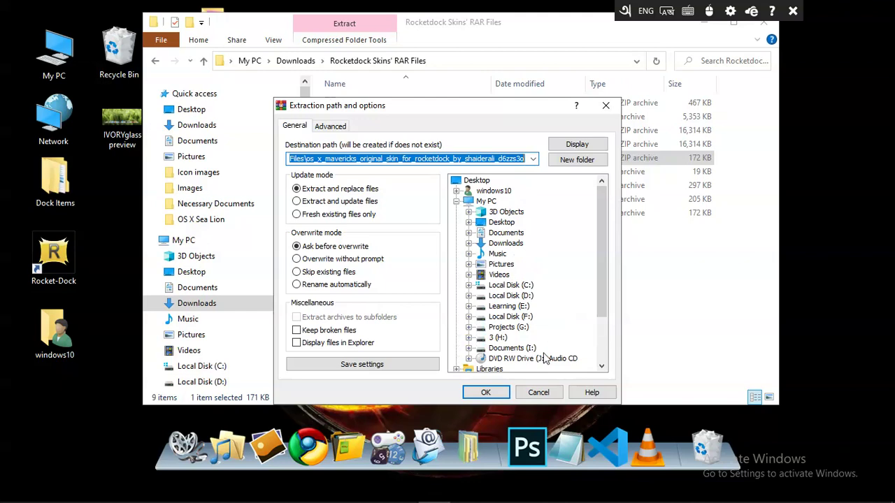
{"action": "left_click", "coordinate": [501, 222]}
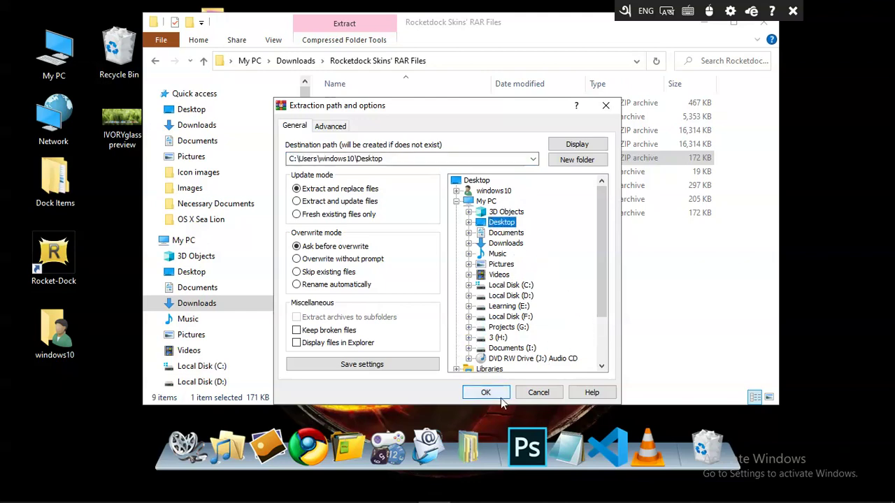
{"action": "left_click", "coordinate": [496, 394]}
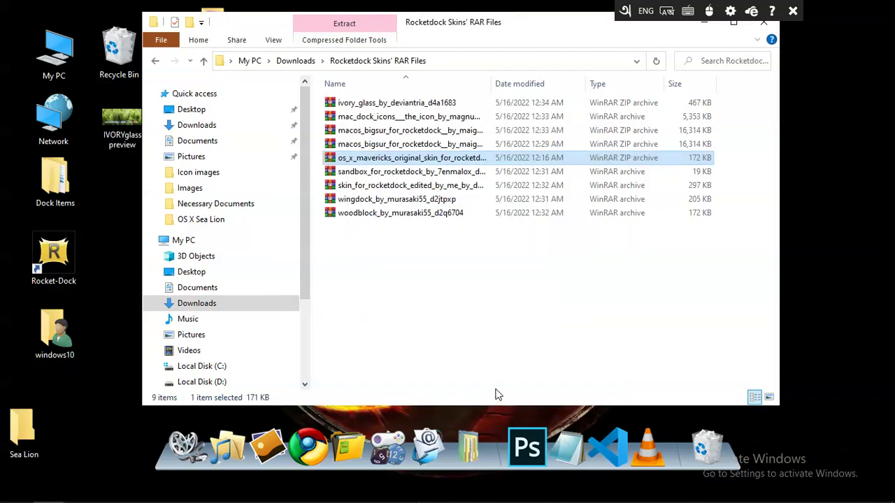
Minimize the archive folder, open the extracted Sea Lion folder and place its desktop icon below the windows10 folder
{"action": "left_click", "coordinate": [705, 27]}
{"action": "double_click", "coordinate": [14, 437]}
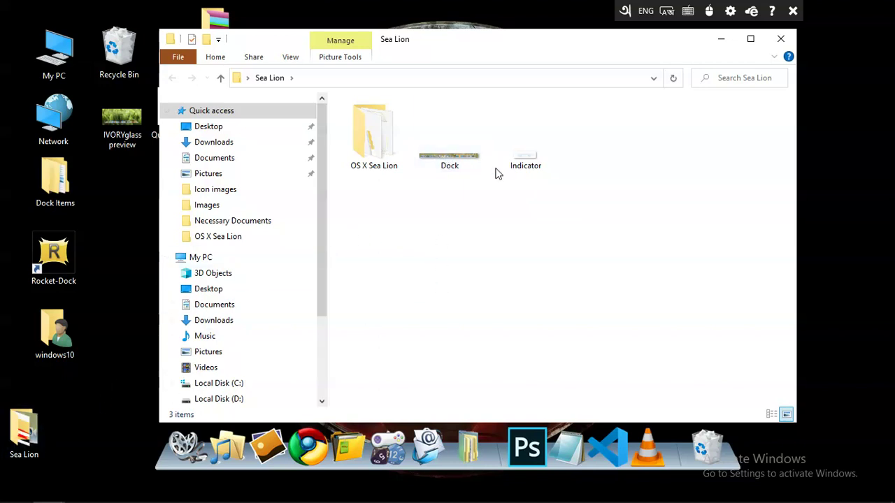
{"action": "left_click_drag", "start_coordinate": [543, 53], "coordinate": [547, 46]}
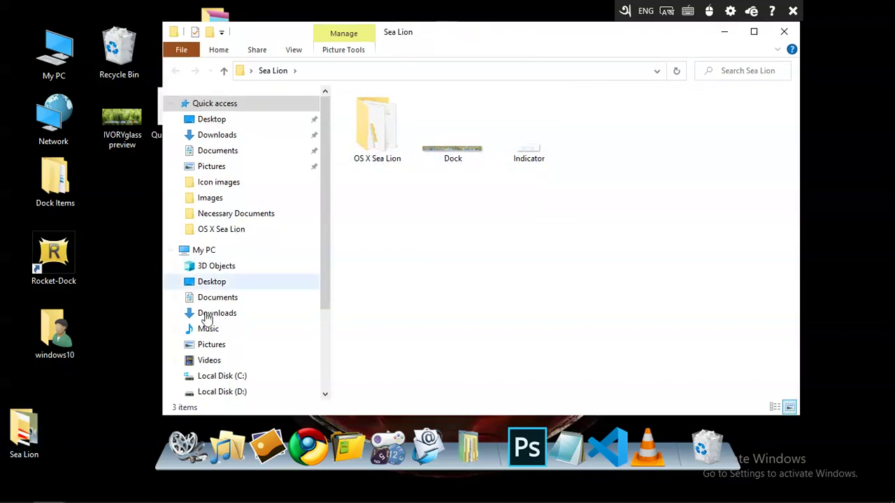
{"action": "left_click_drag", "start_coordinate": [27, 420], "coordinate": [68, 419]}
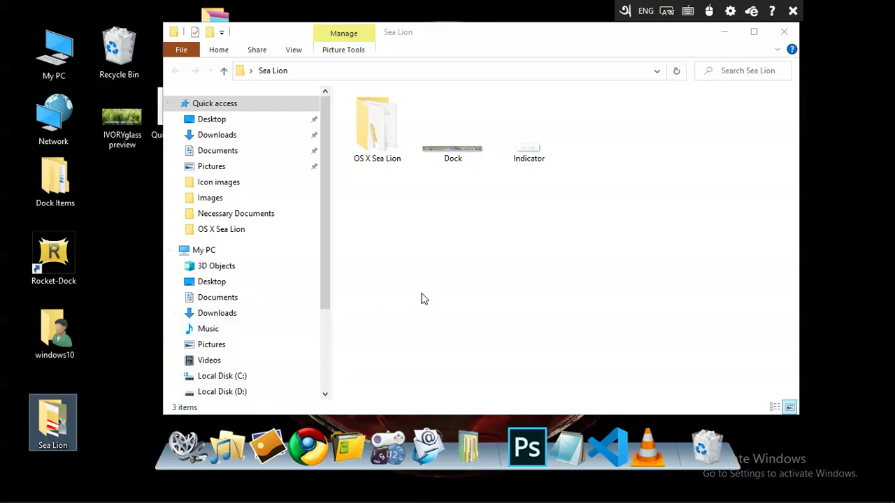
Examine the contents of the OS X Sea Lion subfolder inside Sea Lion and minimize its window
{"action": "left_click_drag", "start_coordinate": [461, 32], "coordinate": [432, 20]}
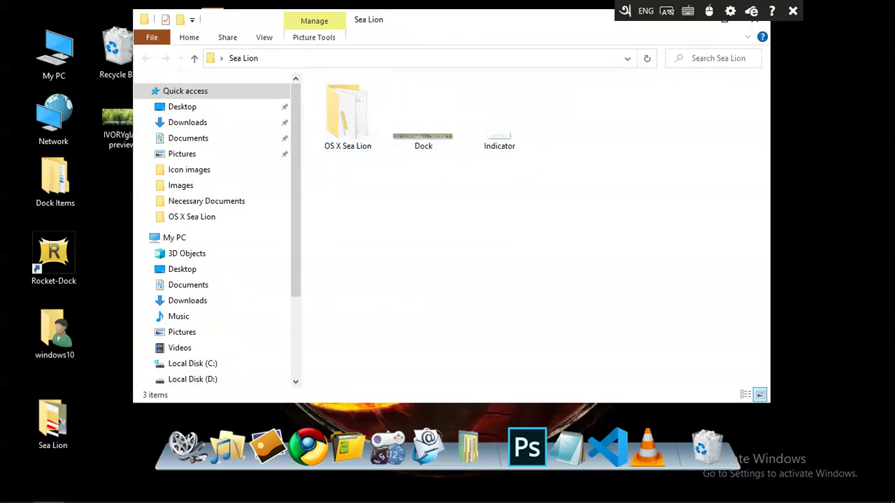
{"action": "left_click", "coordinate": [346, 140]}
{"action": "double_click", "coordinate": [363, 137]}
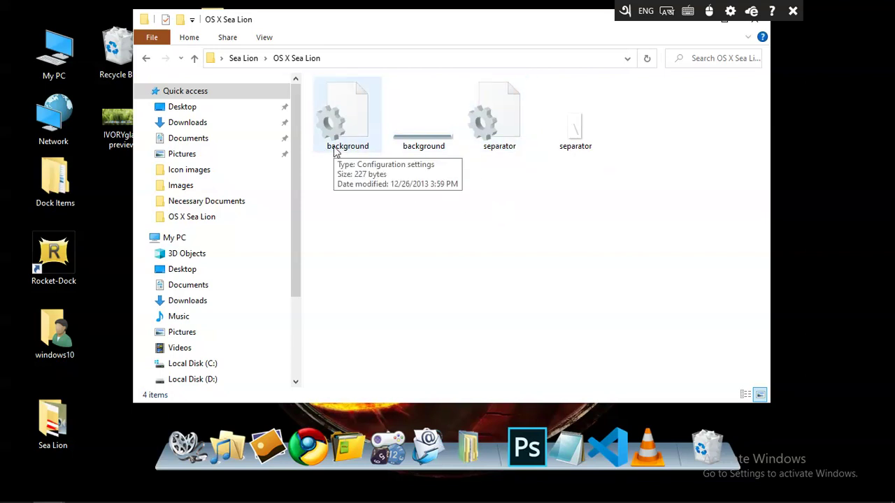
{"action": "left_click_drag", "start_coordinate": [440, 28], "coordinate": [422, 31]}
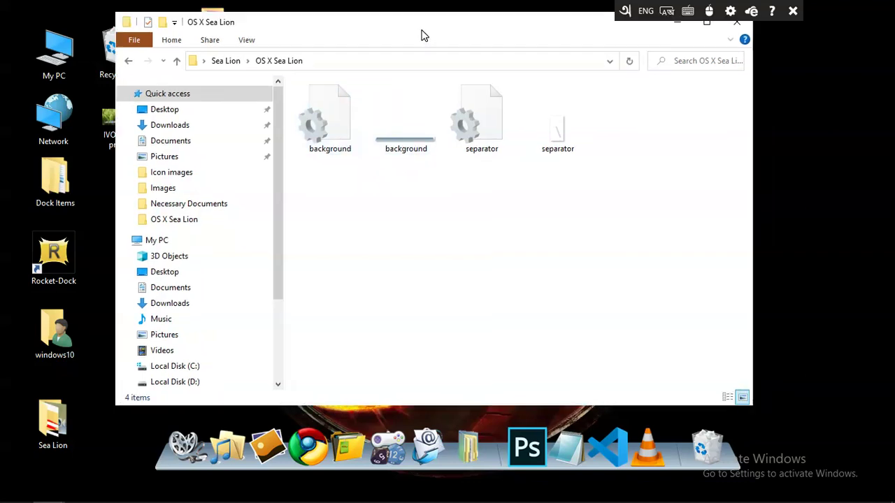
{"action": "left_click", "coordinate": [677, 23]}
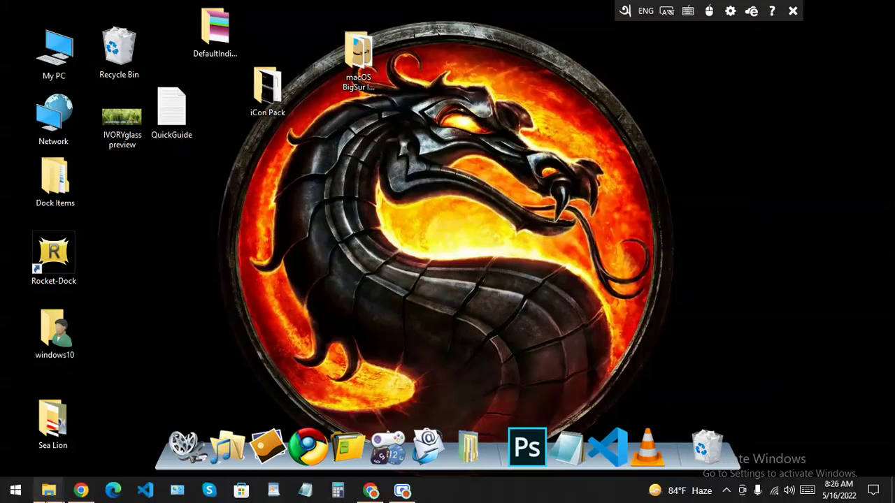
{"action": "mouse_move", "coordinate": [49, 491]}
{"action": "left_click", "coordinate": [207, 447]}
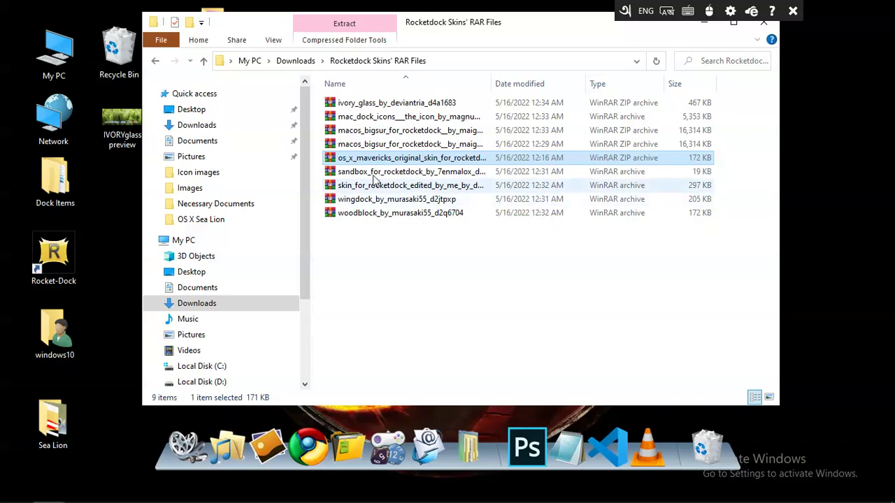
{"action": "left_click", "coordinate": [703, 22]}
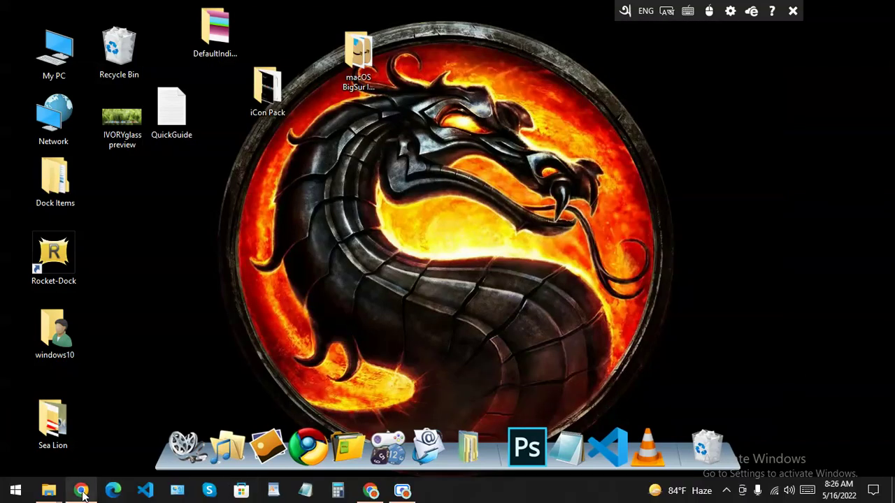
Restore RocketDock's Skins folder window and delete the existing OS X Sea Lion skin folder from it
{"action": "mouse_move", "coordinate": [59, 493]}
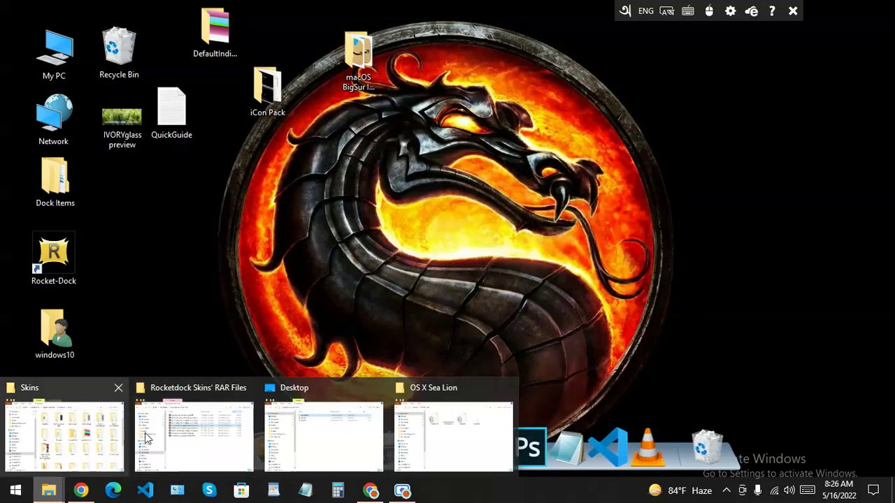
{"action": "left_click", "coordinate": [40, 441]}
{"action": "left_click_drag", "start_coordinate": [742, 235], "coordinate": [740, 312]}
{"action": "mouse_move", "coordinate": [748, 271]}
{"action": "left_mouse_down"}
{"action": "mouse_move", "coordinate": [760, 179]}
{"action": "mouse_move", "coordinate": [747, 173]}
{"action": "mouse_move", "coordinate": [753, 142]}
{"action": "mouse_move", "coordinate": [764, 251]}
{"action": "mouse_move", "coordinate": [765, 214]}
{"action": "mouse_move", "coordinate": [766, 225]}
{"action": "left_mouse_up"}
{"action": "left_click", "coordinate": [688, 216]}
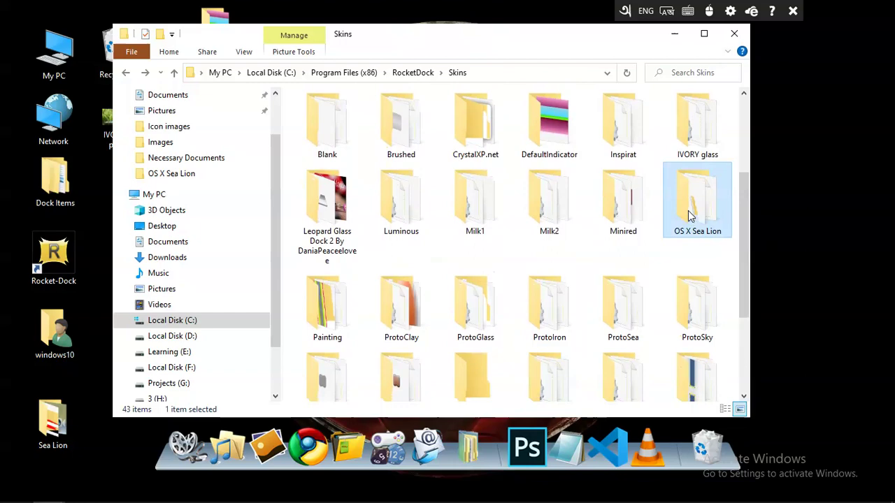
{"action": "right_click", "coordinate": [689, 215]}
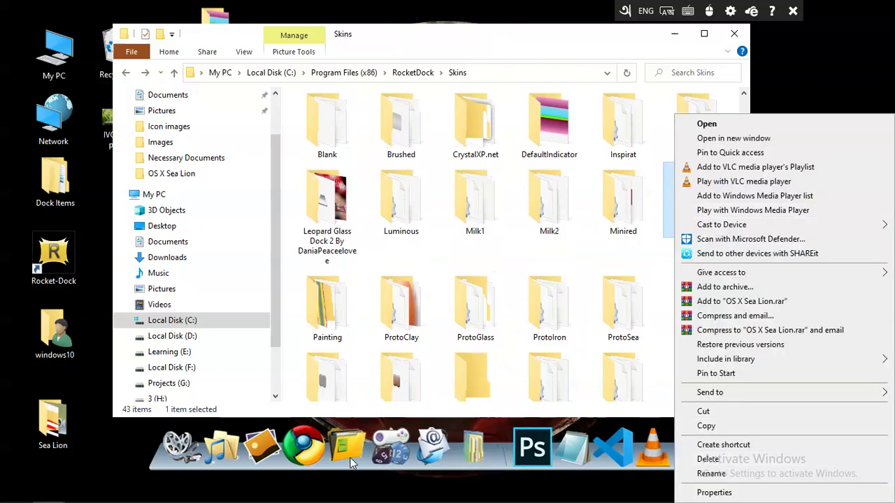
{"action": "left_click", "coordinate": [724, 460]}
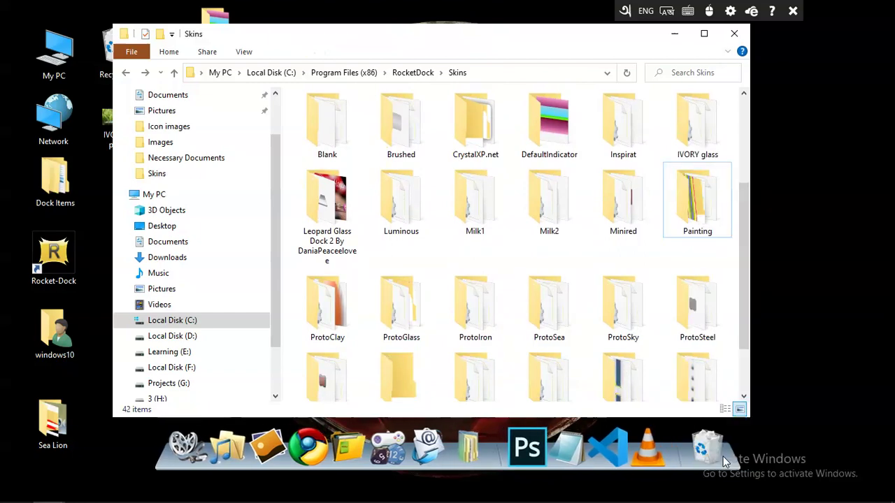
Minimize the Skins folder, open RocketDock's Dock Settings and move the dialog up so the dock stays visible
{"action": "left_click", "coordinate": [673, 34]}
{"action": "right_click", "coordinate": [482, 449]}
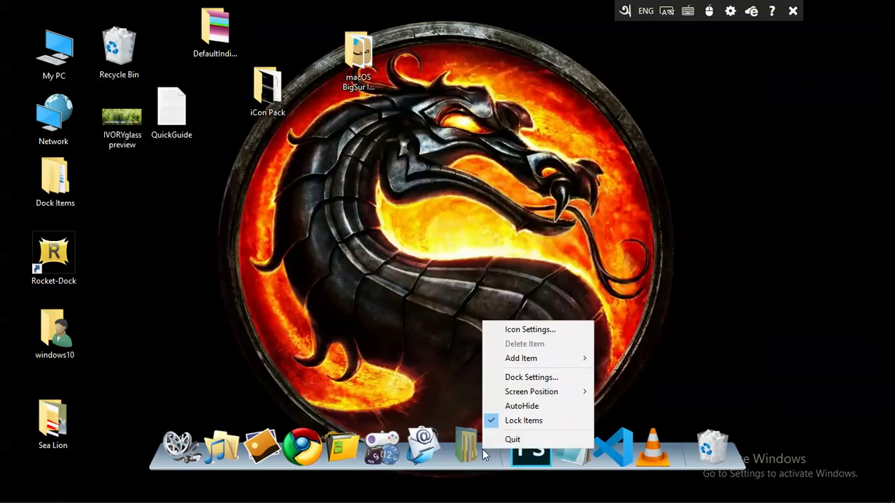
{"action": "left_click", "coordinate": [533, 378]}
{"action": "left_click_drag", "start_coordinate": [506, 93], "coordinate": [502, 67]}
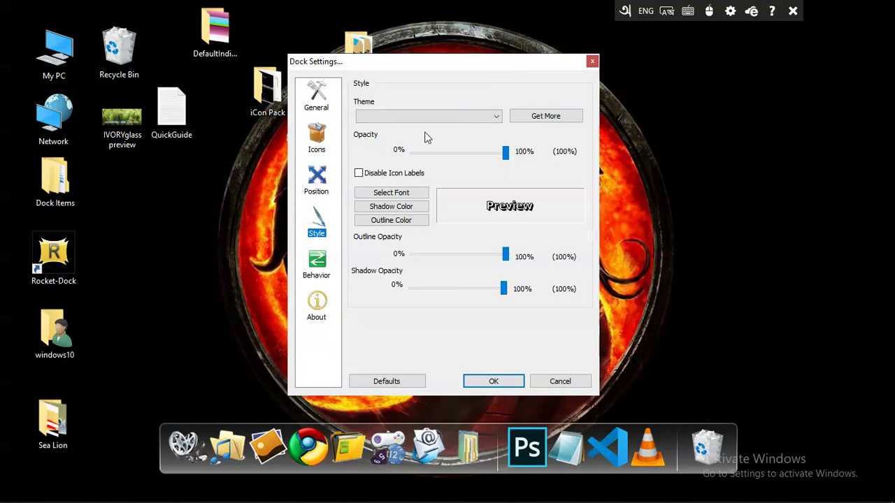
Preview the installed dock themes one after another on the dock, checking the theme list for OS X Sea Lion
{"action": "left_click", "coordinate": [496, 117]}
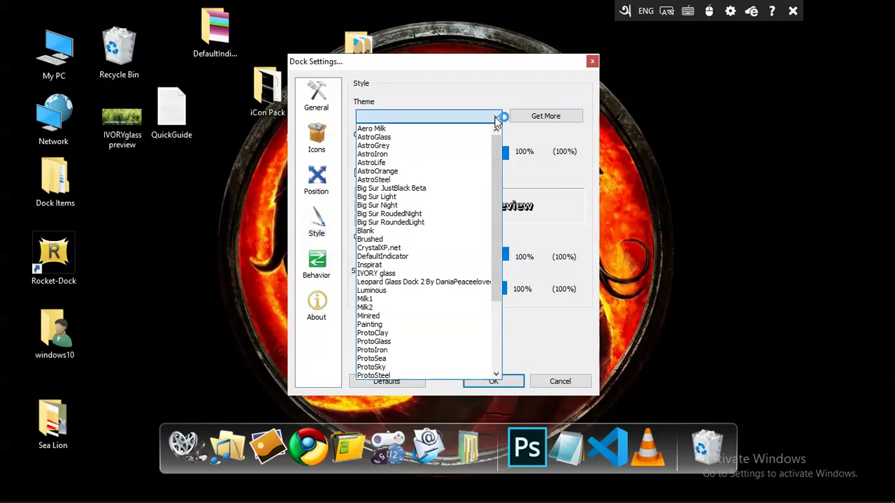
{"action": "left_click", "coordinate": [496, 118]}
{"action": "left_click", "coordinate": [497, 117]}
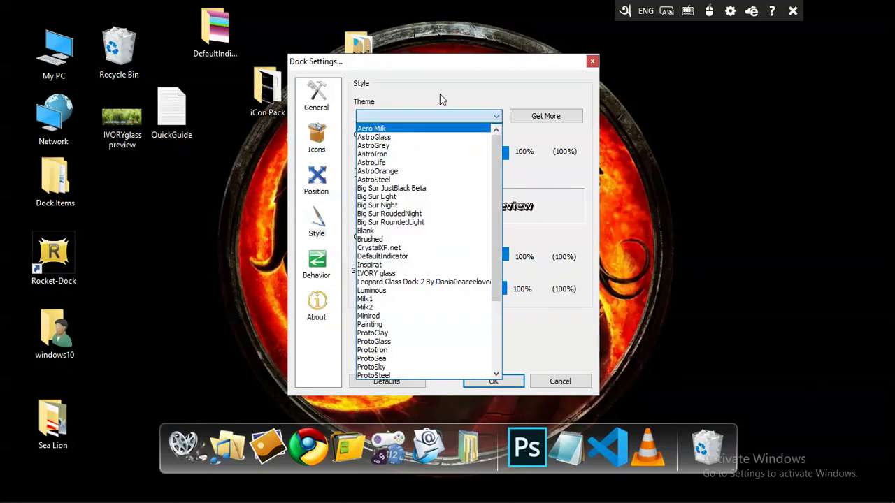
{"action": "key", "text": "Down"}
{"action": "key", "text": "Down"}
{"action": "key", "text": "Down"}
{"action": "key", "text": "Down"}
{"action": "key", "text": "Down"}
{"action": "key", "text": "Down"}
{"action": "key", "text": "Down"}
{"action": "key", "text": "Down"}
{"action": "key", "text": "Down"}
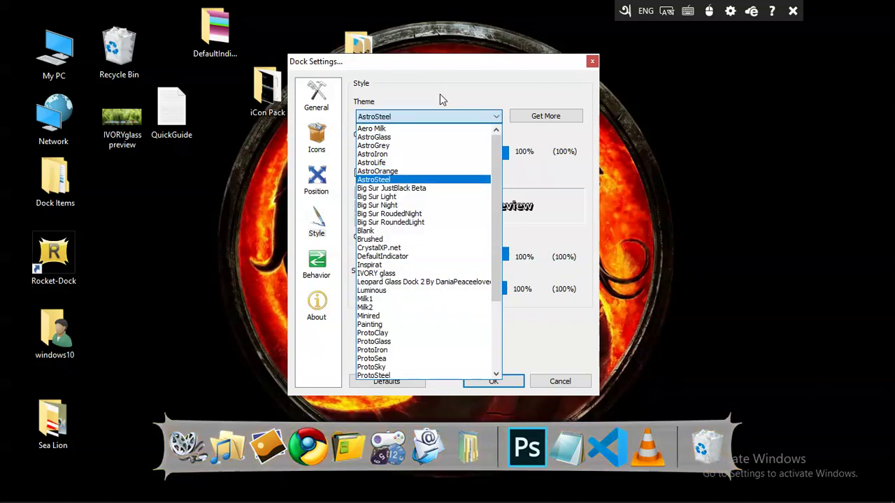
{"action": "key", "text": "Down"}
{"action": "key", "text": "Down"}
{"action": "key", "text": "Down"}
{"action": "key", "text": "Down"}
{"action": "key", "text": "Down"}
{"action": "key", "text": "Down"}
{"action": "key", "text": "Down"}
{"action": "key", "text": "Down"}
{"action": "key", "text": "Down"}
{"action": "key", "text": "Down"}
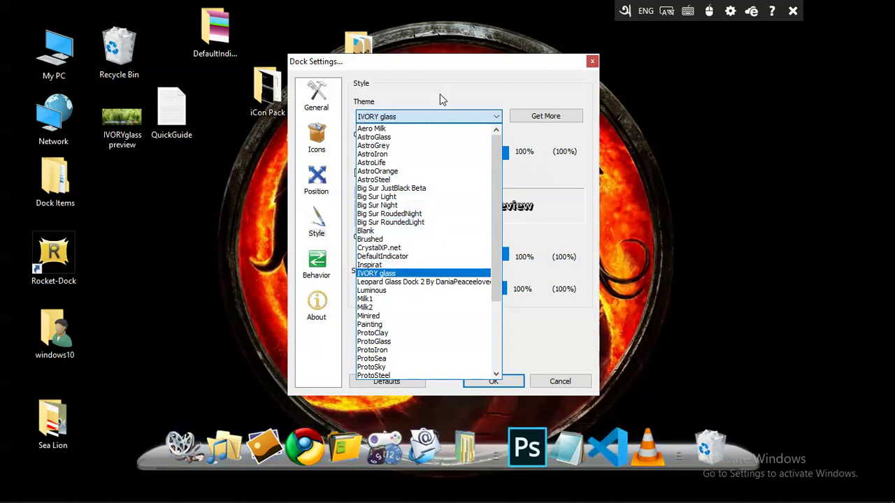
{"action": "key", "text": "Down"}
{"action": "key", "text": "Down"}
{"action": "key", "text": "Down"}
{"action": "key", "text": "Down"}
{"action": "key", "text": "Down"}
{"action": "key", "text": "Down"}
{"action": "key", "text": "Down"}
{"action": "key", "text": "Down"}
{"action": "key", "text": "Down"}
{"action": "key", "text": "Down"}
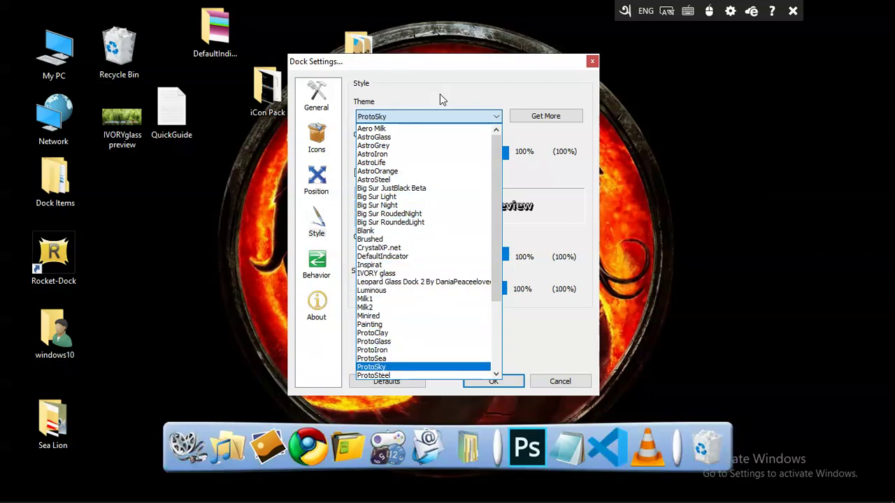
{"action": "key", "text": "Down"}
{"action": "key", "text": "Down"}
{"action": "key", "text": "Down"}
{"action": "key", "text": "Down"}
{"action": "key", "text": "Down"}
{"action": "key", "text": "Down"}
{"action": "key", "text": "Down"}
{"action": "key", "text": "Down"}
{"action": "key", "text": "Down"}
{"action": "key", "text": "Down"}
{"action": "key", "text": "Down"}
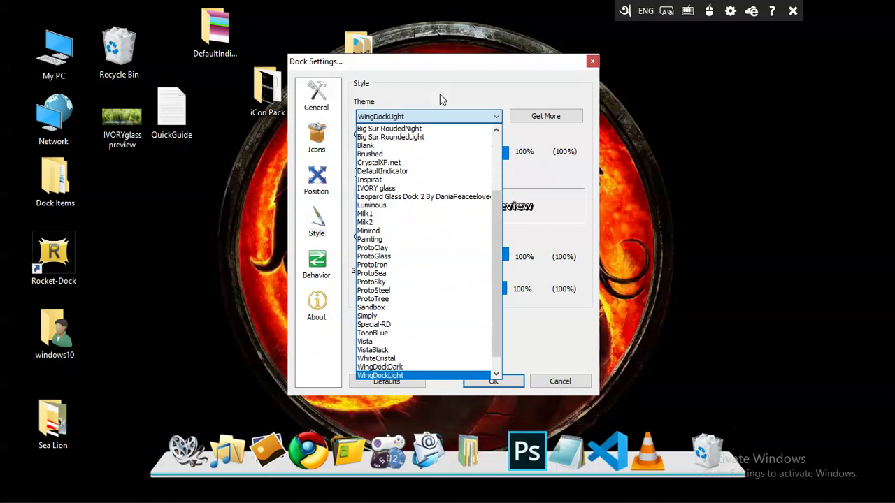
{"action": "key", "text": "Down"}
{"action": "key", "text": "Up"}
{"action": "key", "text": "Up"}
{"action": "key", "text": "Up"}
{"action": "key", "text": "Up"}
{"action": "key", "text": "Up"}
{"action": "key", "text": "Up"}
{"action": "key", "text": "Up"}
{"action": "key", "text": "Up"}
{"action": "key", "text": "Up"}
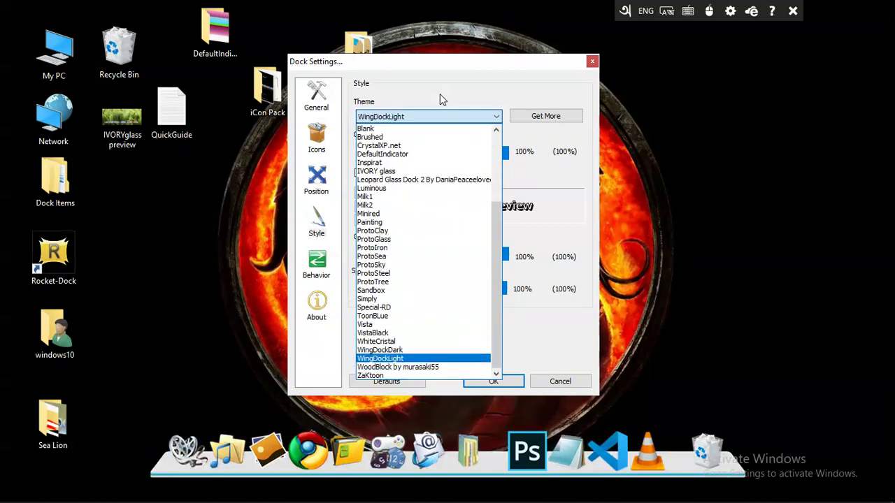
{"action": "key", "text": "Up"}
{"action": "key", "text": "Up"}
{"action": "key", "text": "Up"}
{"action": "key", "text": "Up"}
{"action": "key", "text": "Up"}
{"action": "key", "text": "Up"}
{"action": "key", "text": "Up"}
{"action": "key", "text": "Up"}
{"action": "key", "text": "Up"}
{"action": "key", "text": "Up"}
{"action": "key", "text": "Up"}
{"action": "key", "text": "Up"}
{"action": "key", "text": "Up"}
{"action": "key", "text": "Up"}
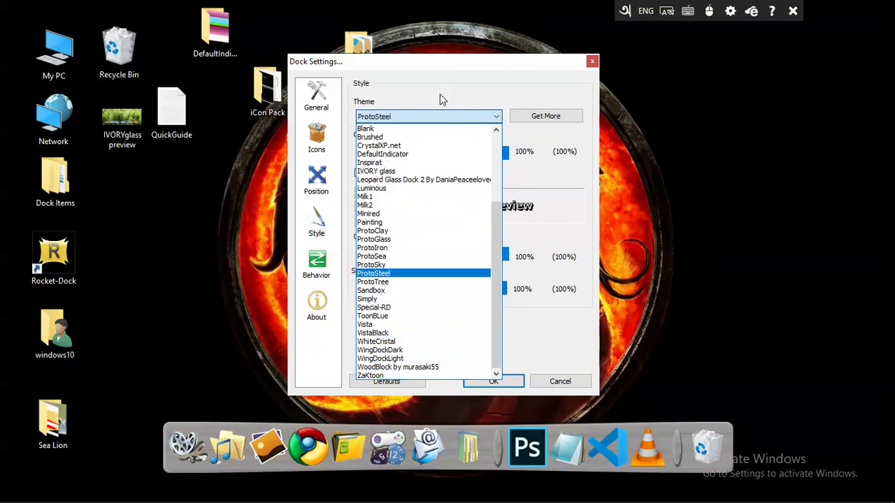
{"action": "key", "text": "Down"}
{"action": "key", "text": "Down"}
{"action": "key", "text": "Down"}
{"action": "key", "text": "Down"}
{"action": "key", "text": "Down"}
{"action": "key", "text": "Down"}
{"action": "key", "text": "Down"}
{"action": "key", "text": "Down"}
{"action": "key", "text": "Down"}
{"action": "key", "text": "Down"}
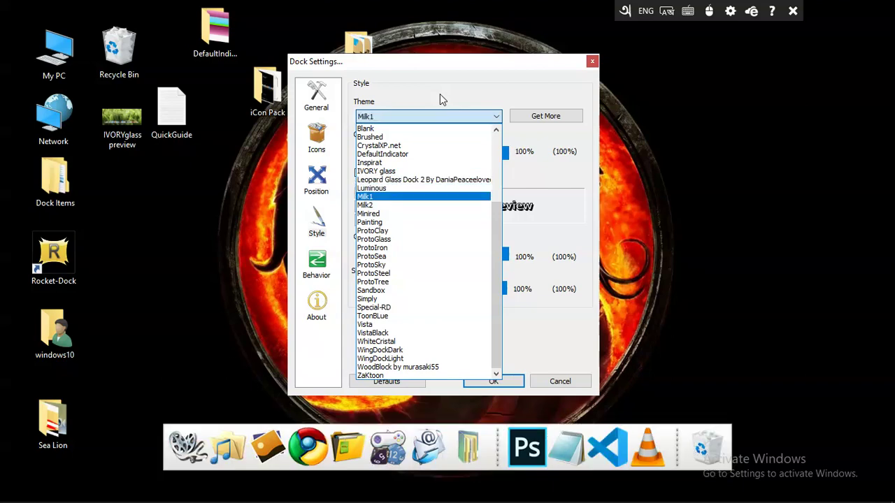
{"action": "key", "text": "Down"}
{"action": "key", "text": "Down"}
{"action": "key", "text": "Down"}
{"action": "key", "text": "Down"}
{"action": "key", "text": "Down"}
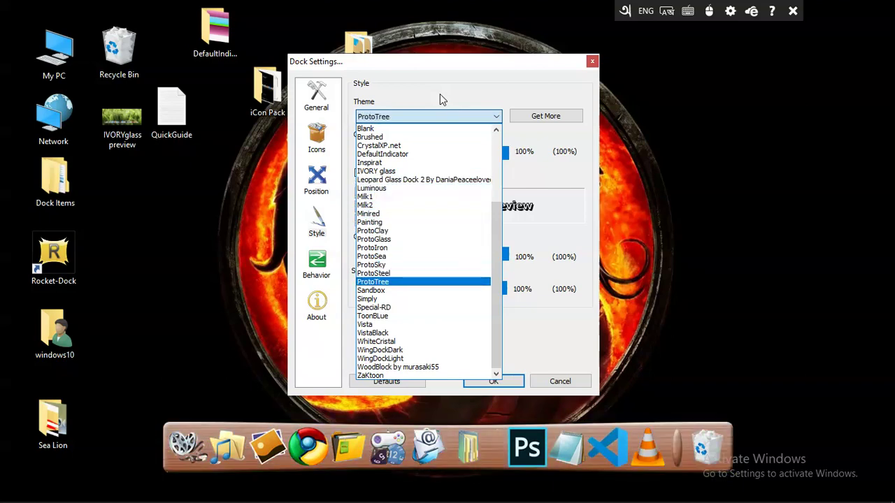
Set the dock theme to Sandbox and apply the dock settings
{"action": "key", "text": "Up"}
{"action": "key", "text": "Up"}
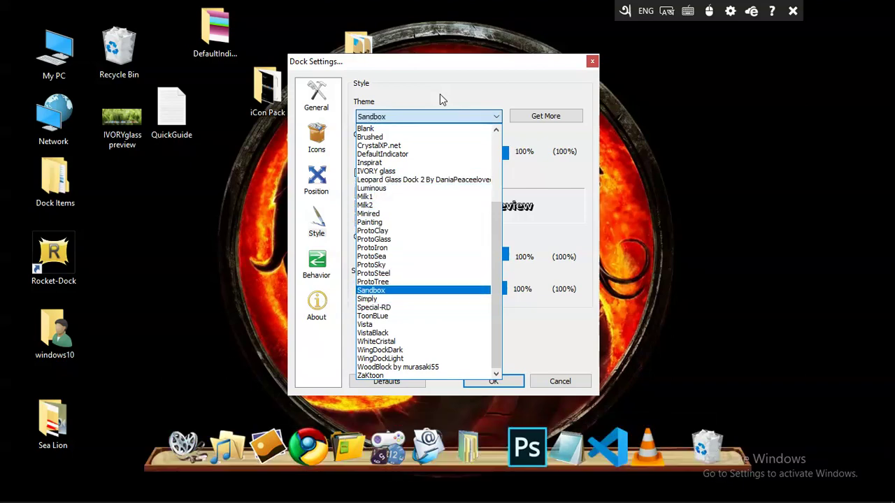
{"action": "left_click", "coordinate": [589, 348]}
{"action": "left_click", "coordinate": [494, 381]}
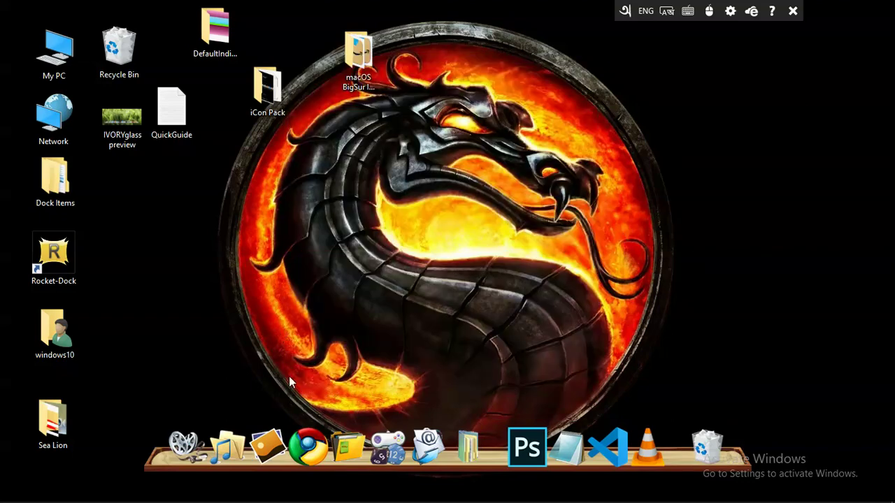
Open the Sea Lion folder from the desktop and restore RocketDock's Skins folder window beside it
{"action": "double_click", "coordinate": [52, 419]}
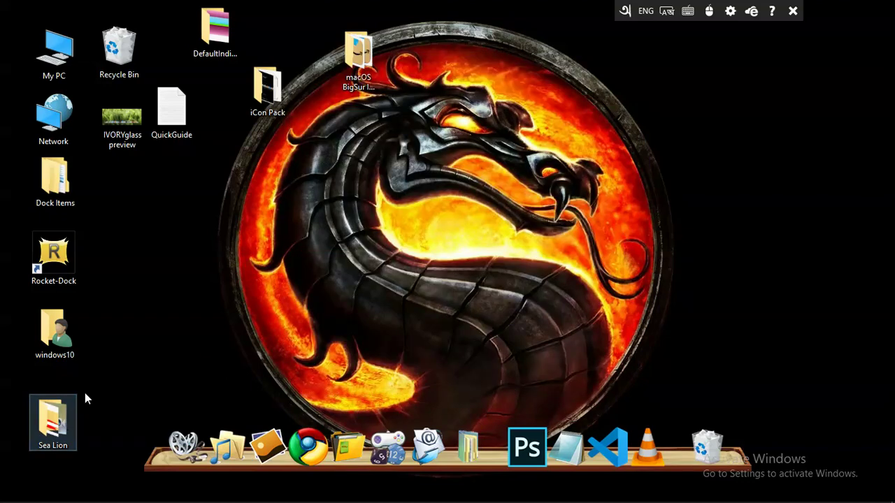
{"action": "left_click_drag", "start_coordinate": [439, 41], "coordinate": [348, 25]}
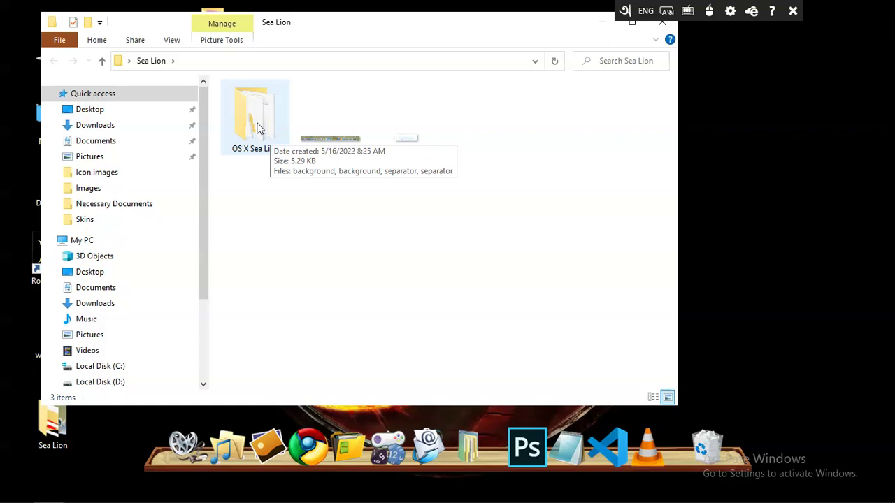
{"action": "mouse_move", "coordinate": [343, 498]}
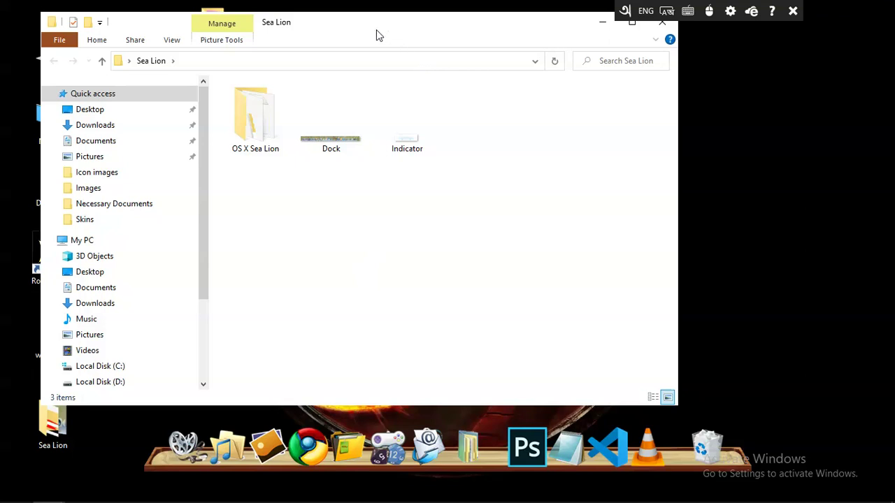
{"action": "left_click_drag", "start_coordinate": [366, 23], "coordinate": [356, 19]}
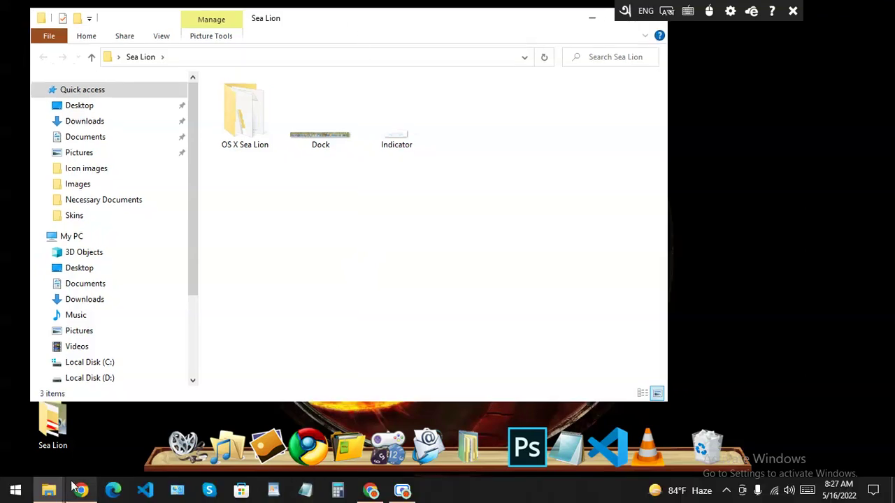
{"action": "left_click", "coordinate": [50, 489]}
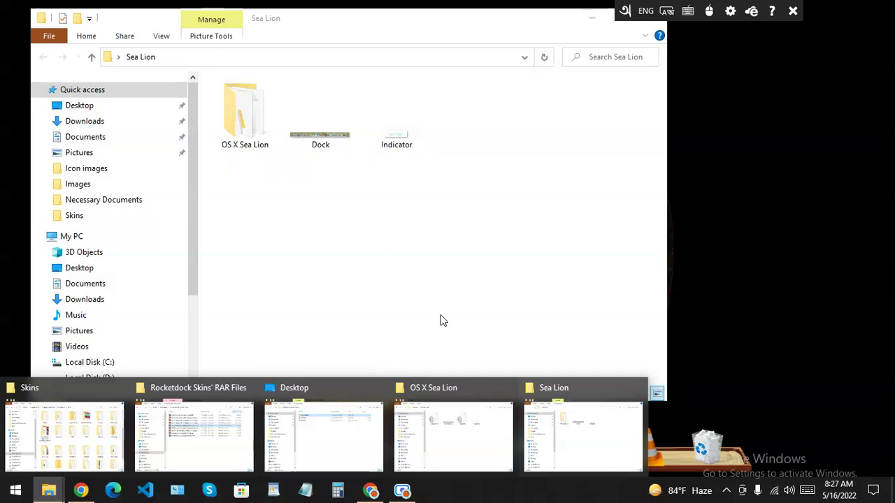
{"action": "left_click", "coordinate": [74, 438]}
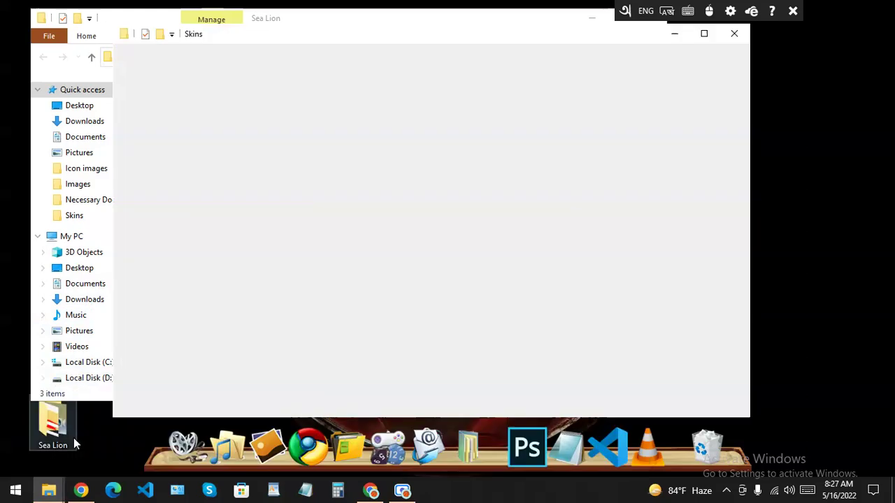
{"action": "left_click_drag", "start_coordinate": [431, 36], "coordinate": [520, 35]}
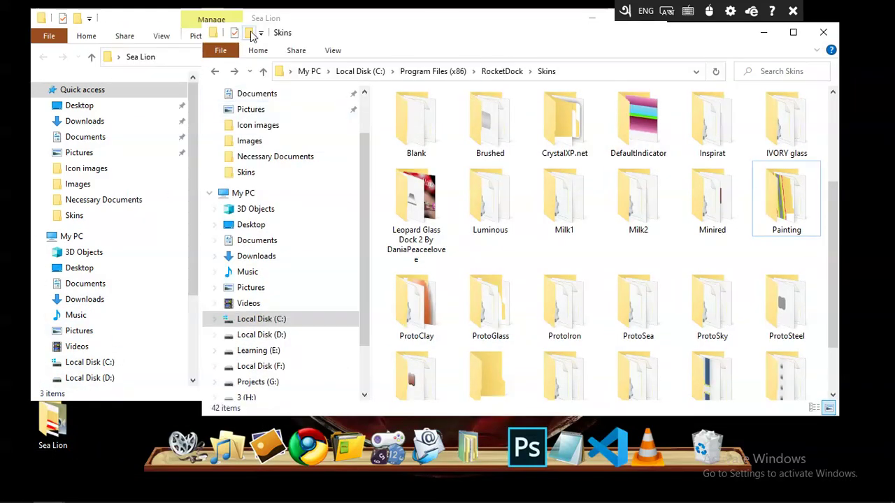
Move the OS X Sea Lion folder from Sea Lion into RocketDock's Skins folder, granting permission for the transfer
{"action": "left_click", "coordinate": [142, 22]}
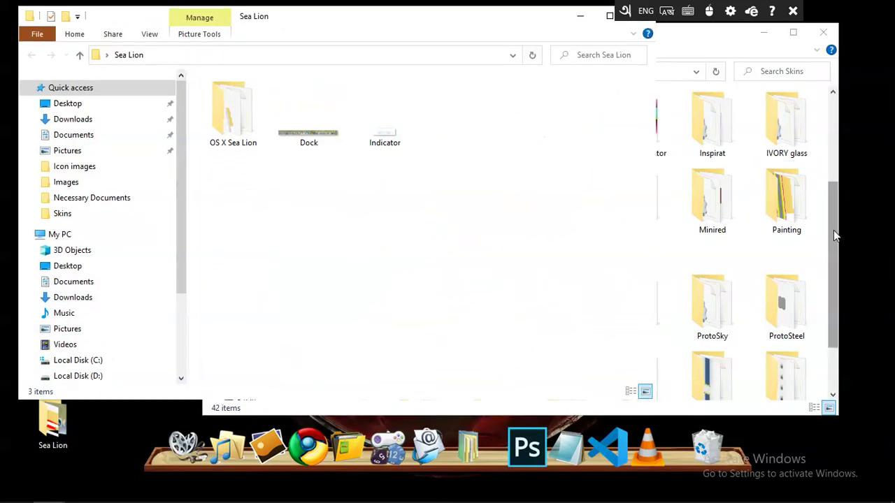
{"action": "left_click_drag", "start_coordinate": [833, 230], "coordinate": [832, 293]}
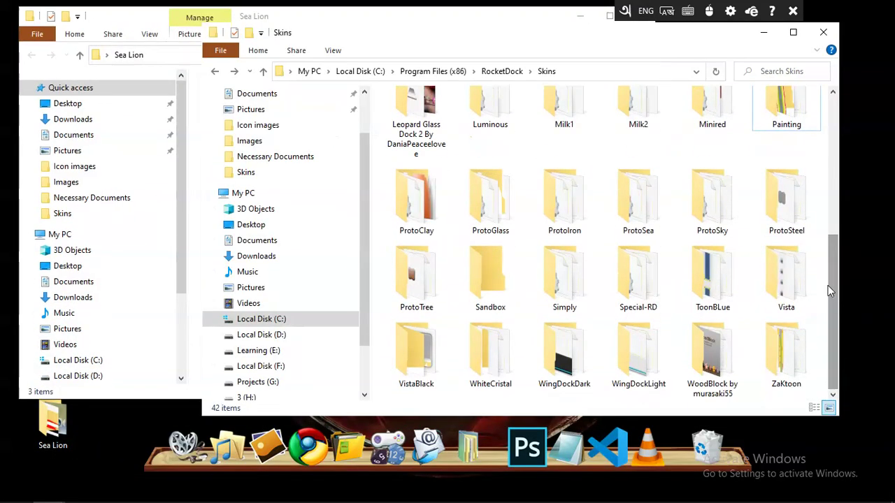
{"action": "left_click", "coordinate": [260, 21]}
{"action": "left_click_drag", "start_coordinate": [223, 24], "coordinate": [186, 21]}
{"action": "left_click_drag", "start_coordinate": [202, 124], "coordinate": [678, 144]}
{"action": "left_click", "coordinate": [222, 173]}
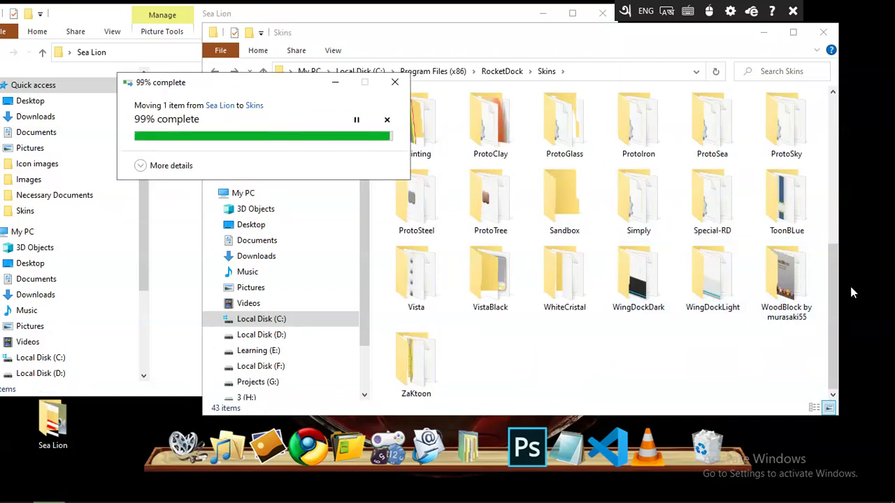
{"action": "scroll", "coordinate": [832, 299], "scroll_direction": "up", "scroll_amount": 2}
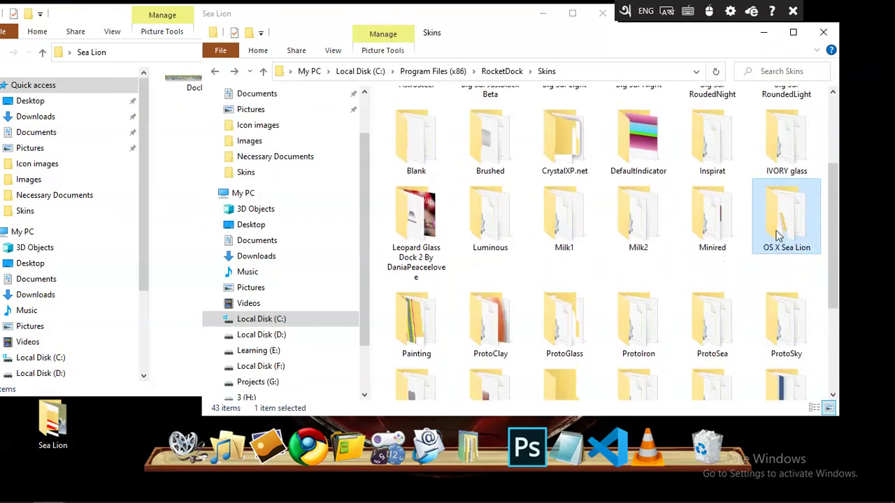
Minimize the Skins and Sea Lion folder windows and open RocketDock's Dock Settings
{"action": "left_click", "coordinate": [764, 36]}
{"action": "left_click", "coordinate": [542, 13]}
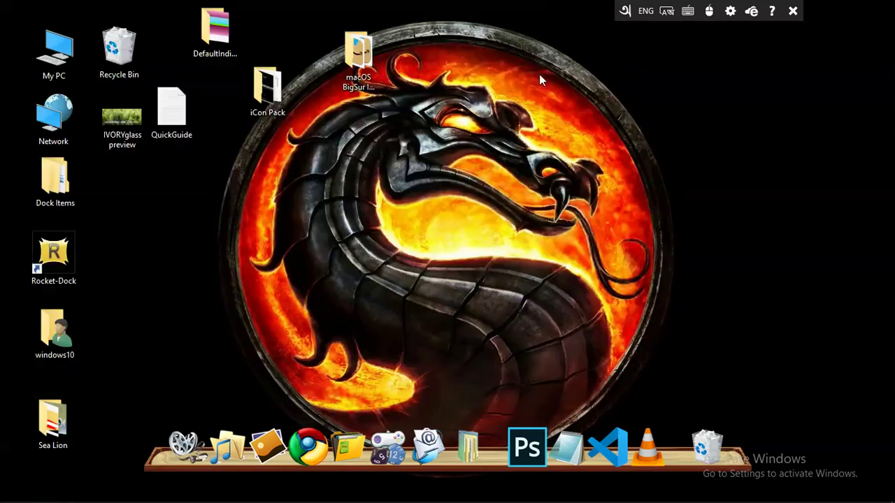
{"action": "right_click", "coordinate": [425, 446]}
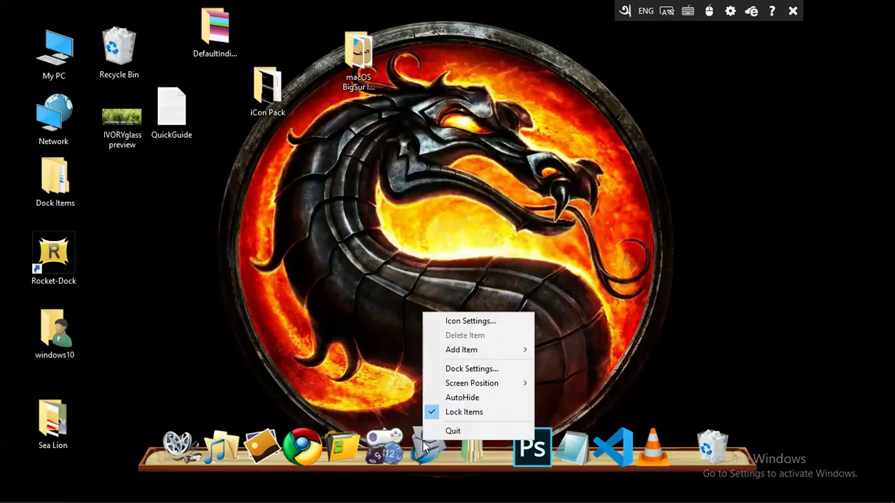
{"action": "left_click", "coordinate": [505, 370]}
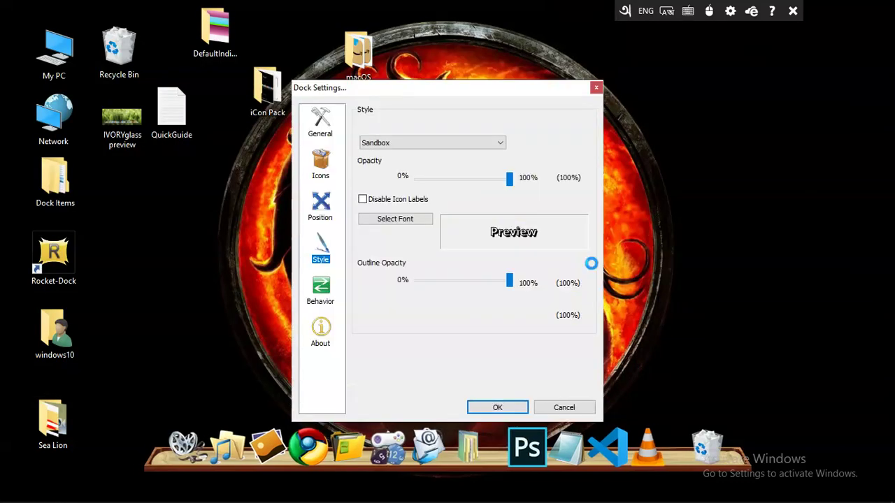
Browse the theme list, set the dock theme to OS X Sea Lion and apply the dock settings
{"action": "left_click", "coordinate": [498, 144]}
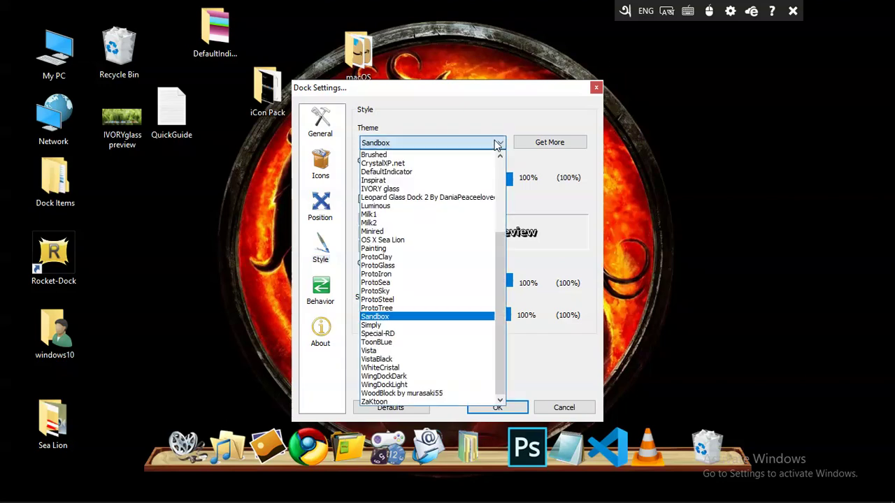
{"action": "key", "text": "Up"}
{"action": "key", "text": "Up"}
{"action": "key", "text": "Up"}
{"action": "key", "text": "Up"}
{"action": "key", "text": "Up"}
{"action": "key", "text": "Up"}
{"action": "key", "text": "Up"}
{"action": "key", "text": "Up"}
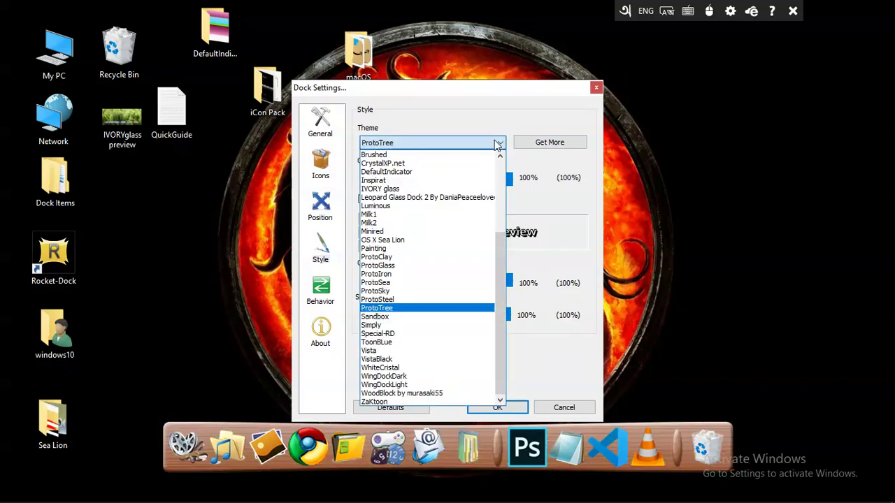
{"action": "key", "text": "Up"}
{"action": "key", "text": "Up"}
{"action": "key", "text": "Up"}
{"action": "key", "text": "Up"}
{"action": "key", "text": "Up"}
{"action": "key", "text": "Up"}
{"action": "key", "text": "Up"}
{"action": "key", "text": "Up"}
{"action": "key", "text": "Up"}
{"action": "key", "text": "Up"}
{"action": "key", "text": "Up"}
{"action": "key", "text": "Up"}
{"action": "key", "text": "Up"}
{"action": "key", "text": "Up"}
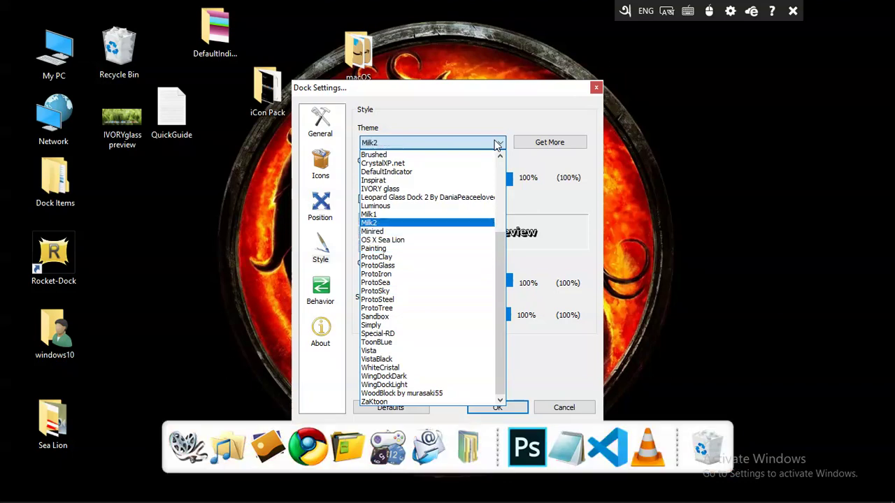
{"action": "key", "text": "Up"}
{"action": "key", "text": "Up"}
{"action": "key", "text": "Up"}
{"action": "key", "text": "Up"}
{"action": "key", "text": "Up"}
{"action": "key", "text": "Up"}
{"action": "key", "text": "Up"}
{"action": "key", "text": "Up"}
{"action": "key", "text": "Up"}
{"action": "key", "text": "Up"}
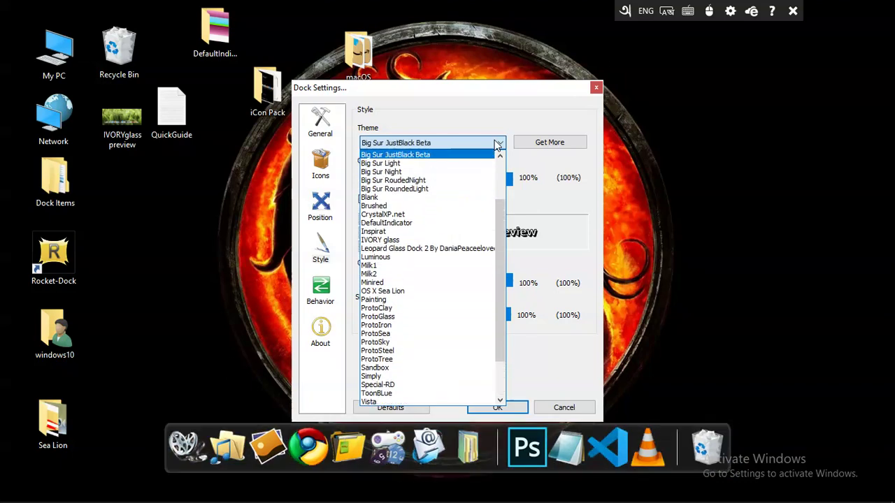
{"action": "key", "text": "Down"}
{"action": "key", "text": "Down"}
{"action": "key", "text": "Down"}
{"action": "key", "text": "Down"}
{"action": "key", "text": "Down"}
{"action": "key", "text": "Down"}
{"action": "key", "text": "Down"}
{"action": "key", "text": "Down"}
{"action": "key", "text": "Down"}
{"action": "key", "text": "Down"}
{"action": "key", "text": "Down"}
{"action": "key", "text": "Down"}
{"action": "key", "text": "Down"}
{"action": "key", "text": "Down"}
{"action": "key", "text": "Down"}
{"action": "key", "text": "Down"}
{"action": "key", "text": "Down"}
{"action": "key", "text": "Down"}
{"action": "key", "text": "Down"}
{"action": "key", "text": "Down"}
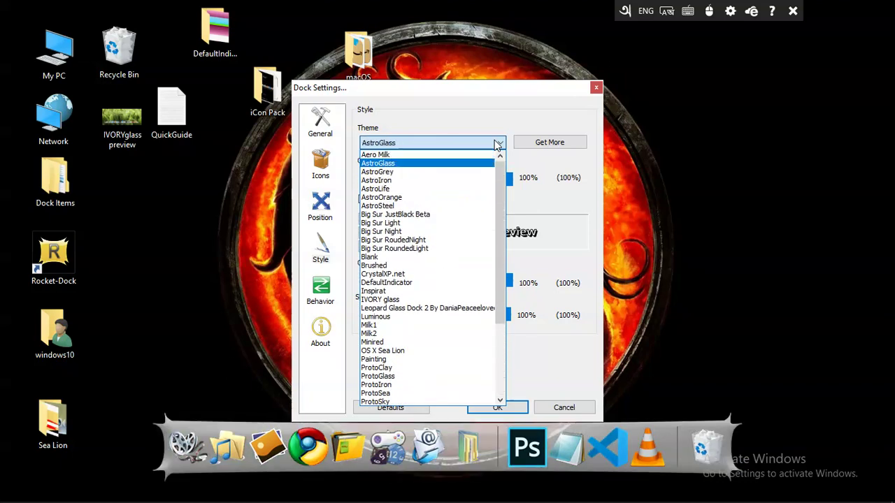
{"action": "key", "text": "Down"}
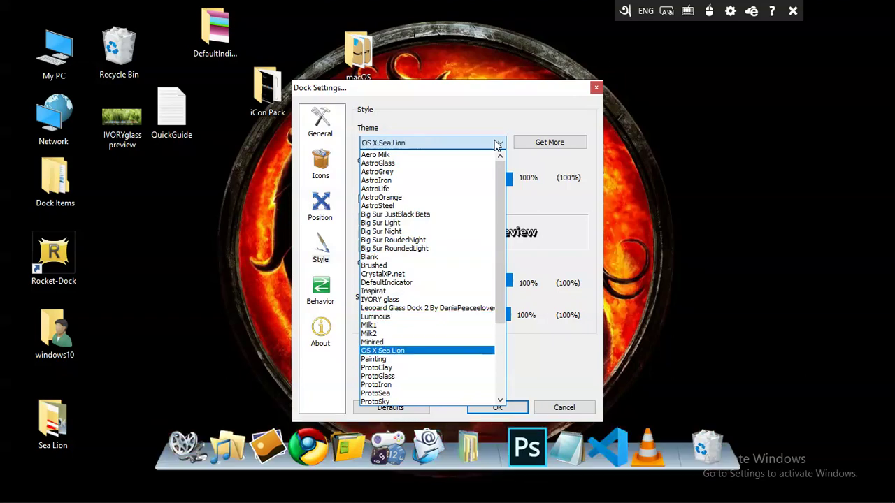
{"action": "left_click", "coordinate": [524, 417]}
{"action": "left_click", "coordinate": [497, 407]}
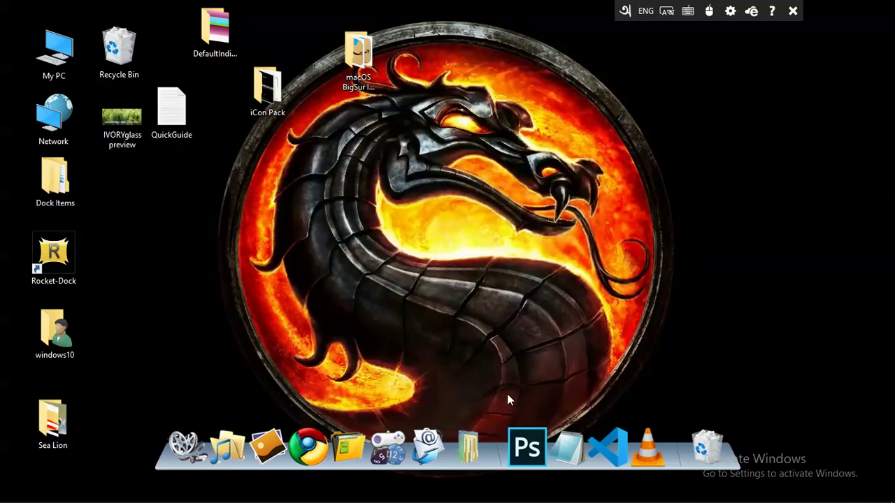
Hide all desktop icons so that only the wallpaper and the dock remain on the desktop
{"action": "right_click", "coordinate": [445, 190]}
{"action": "mouse_move", "coordinate": [463, 200]}
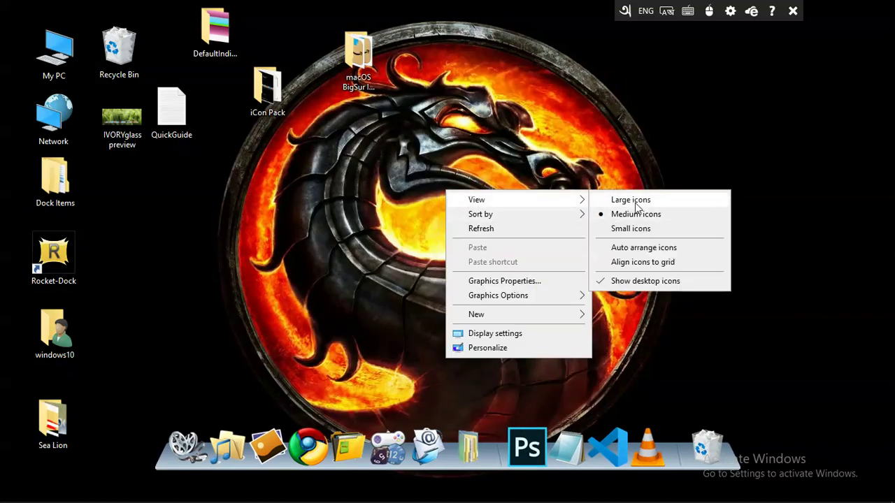
{"action": "left_click", "coordinate": [645, 280]}
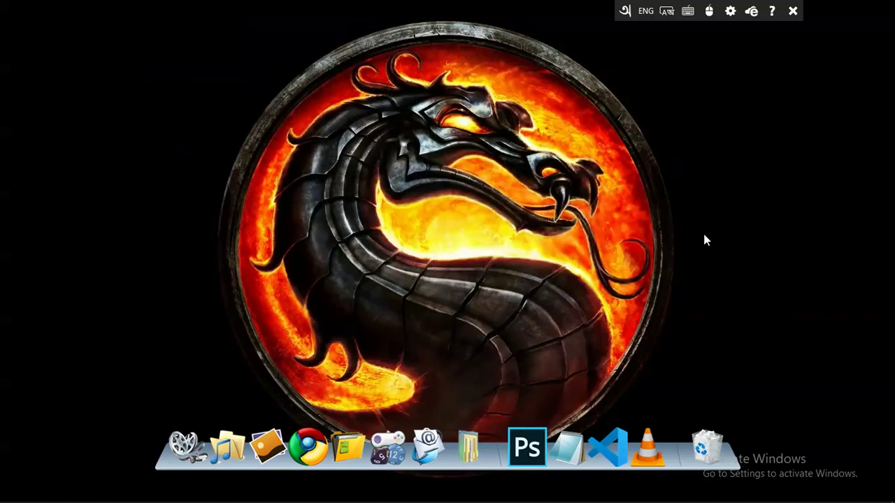